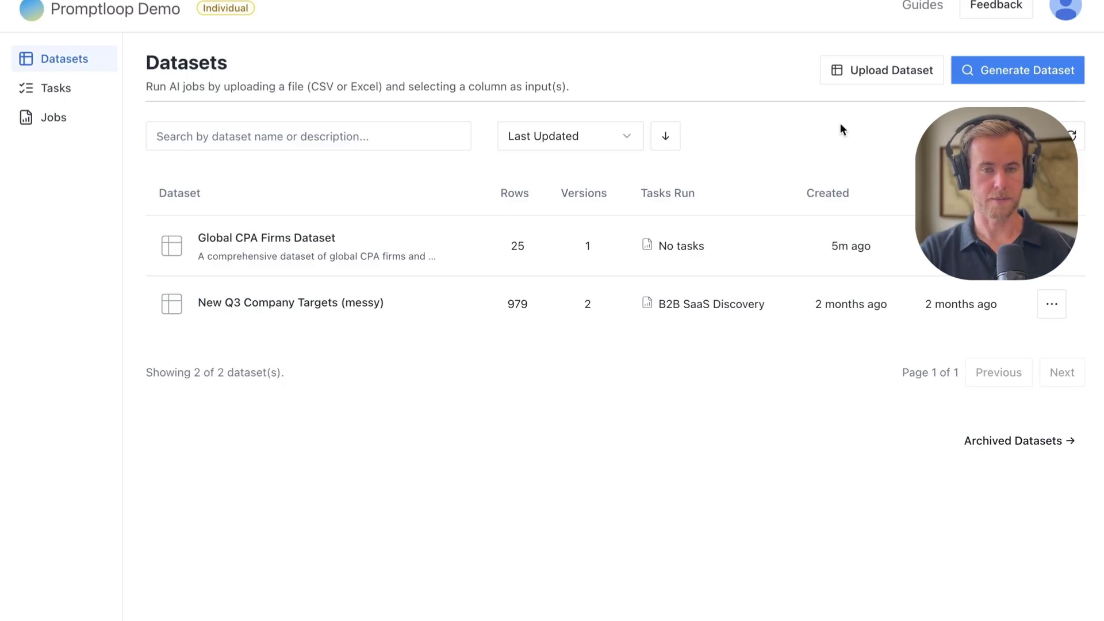
- Start generating a dataset of company websites and search for "CPA firms tax"
click(1006, 78)
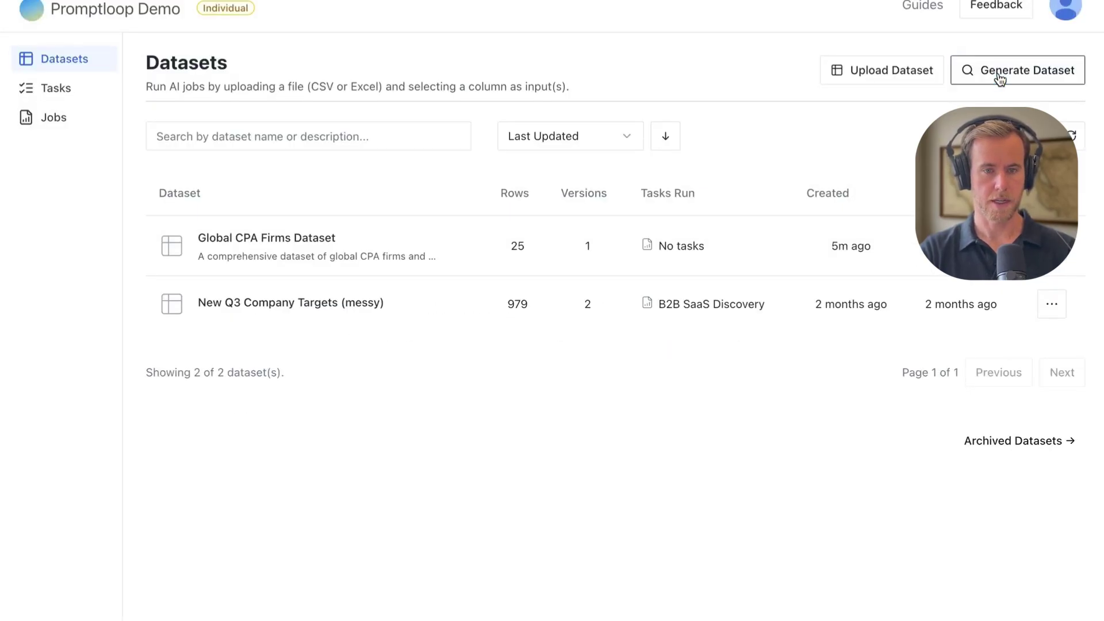
click(1006, 78)
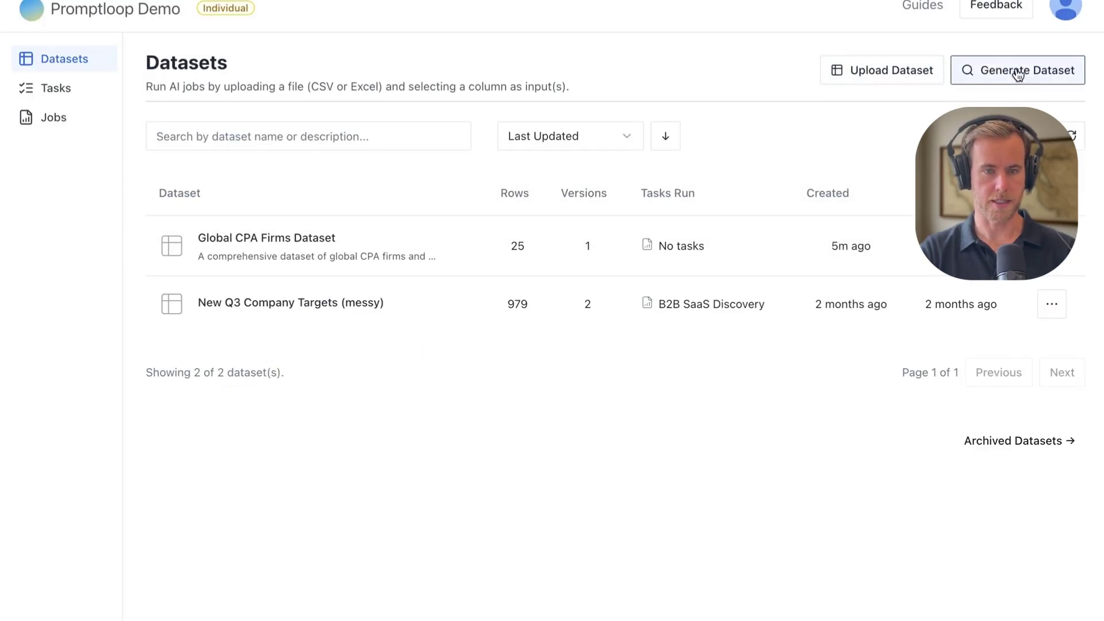
click(1016, 70)
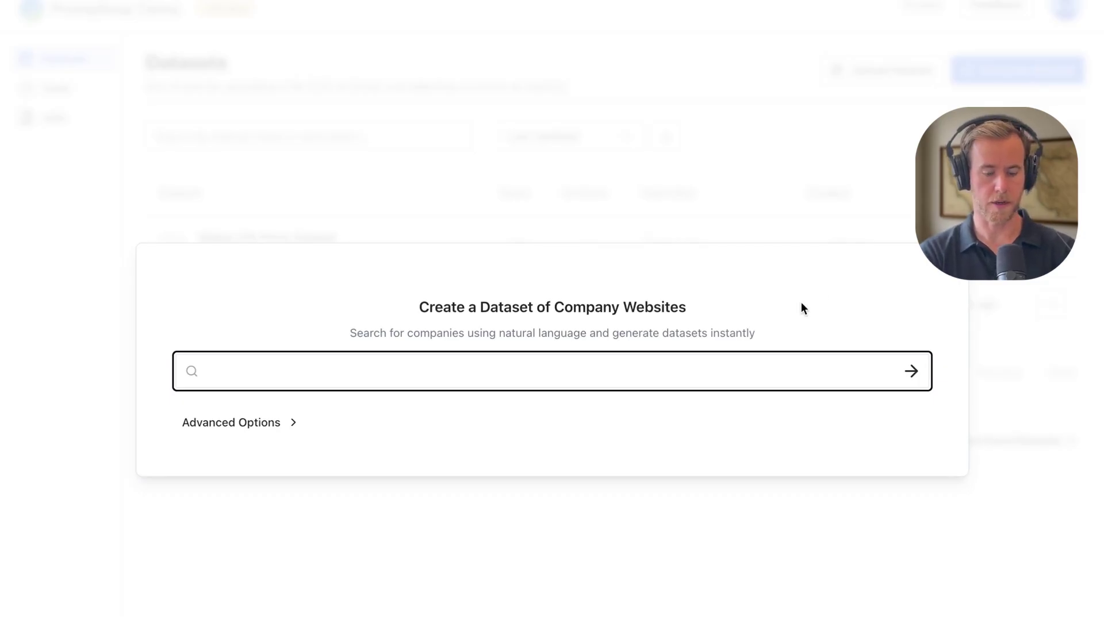
text(CPA firms )
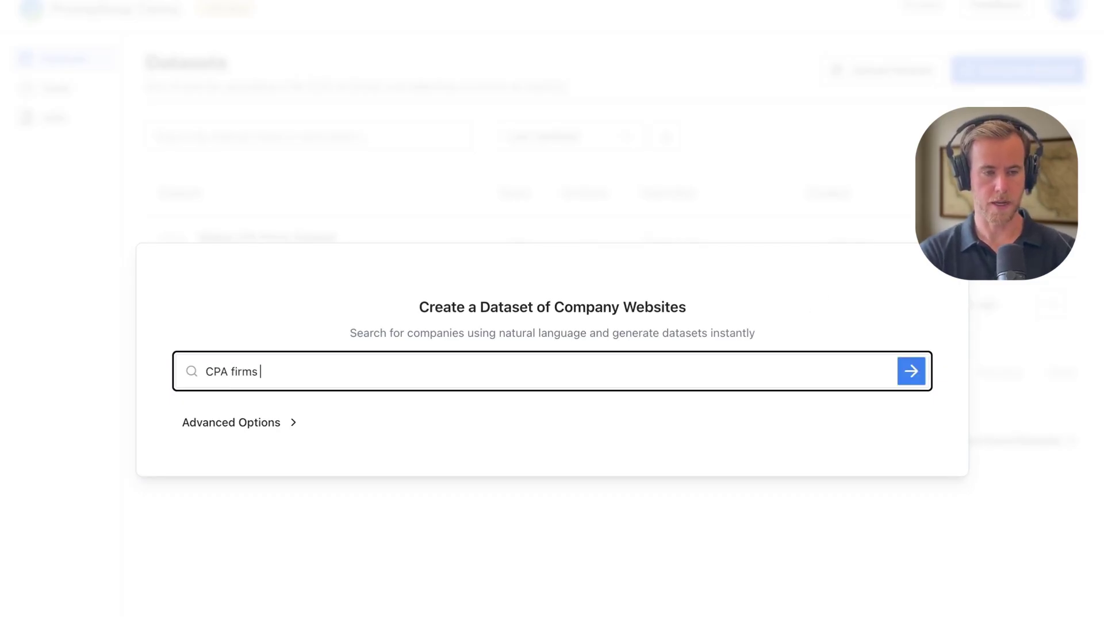
text(tax)
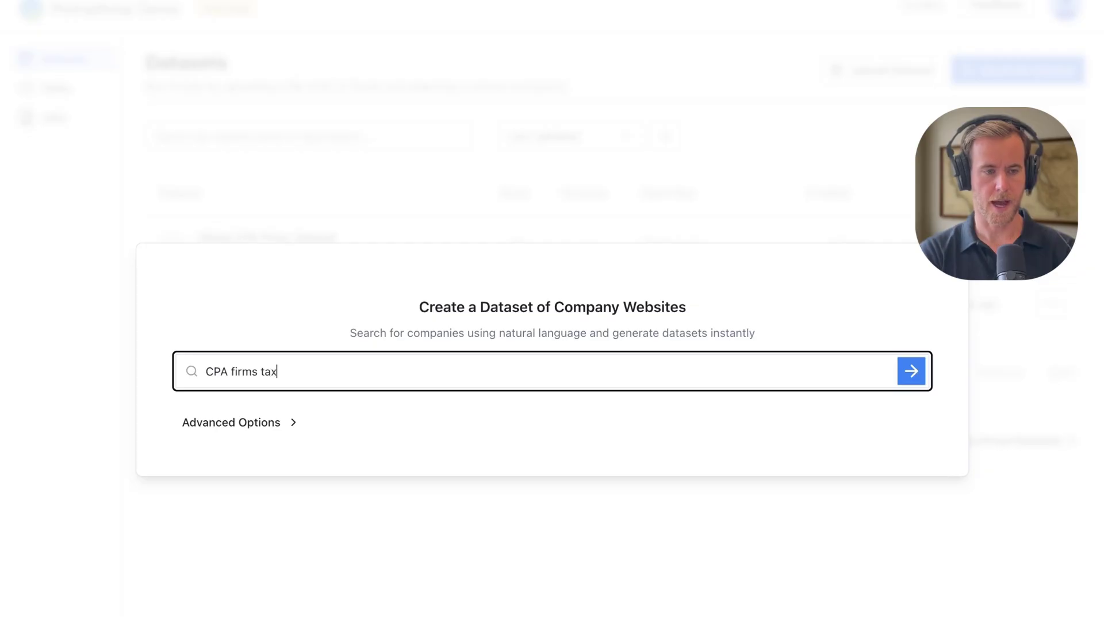
key(Return)
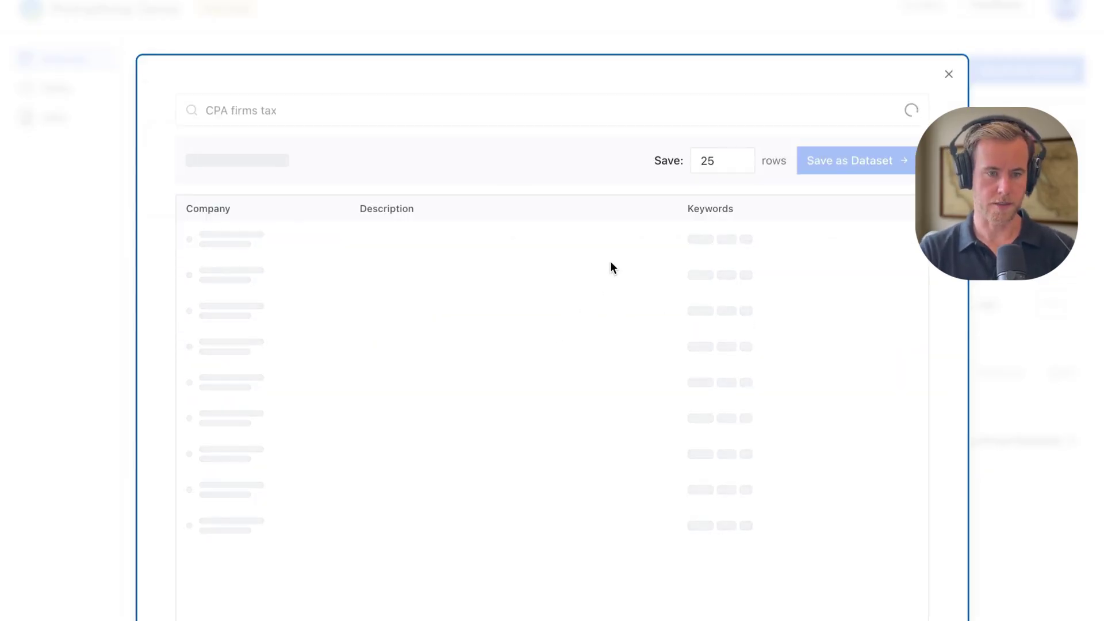
- Check the first two pages of matching companies and save 25 rows of the results as a dataset
scroll(586, 314, down, 3)
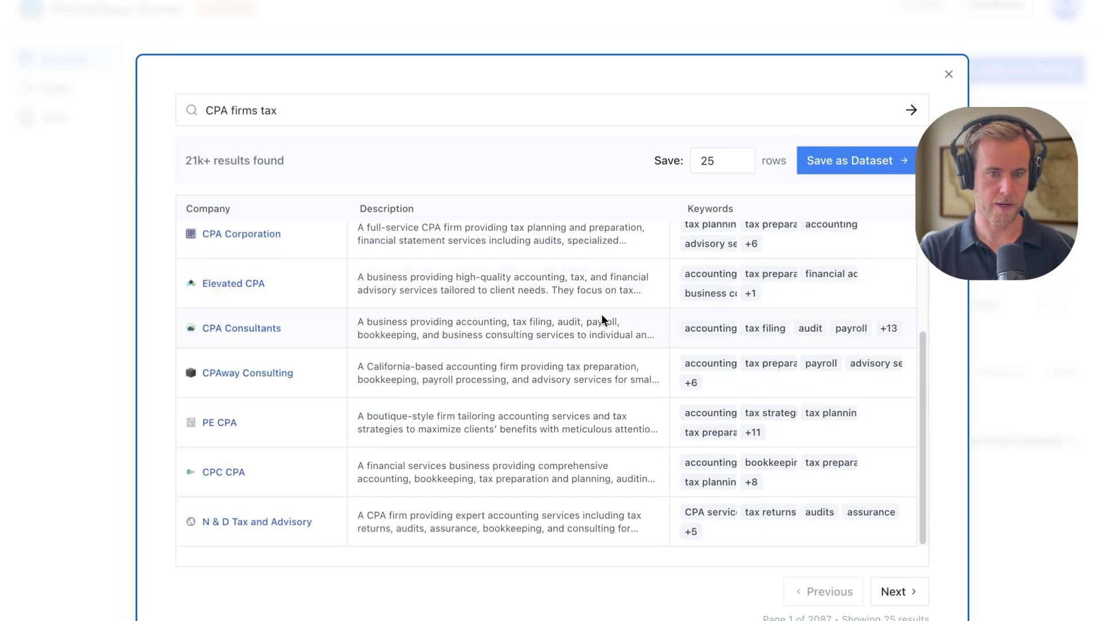
scroll(602, 319, up, 3)
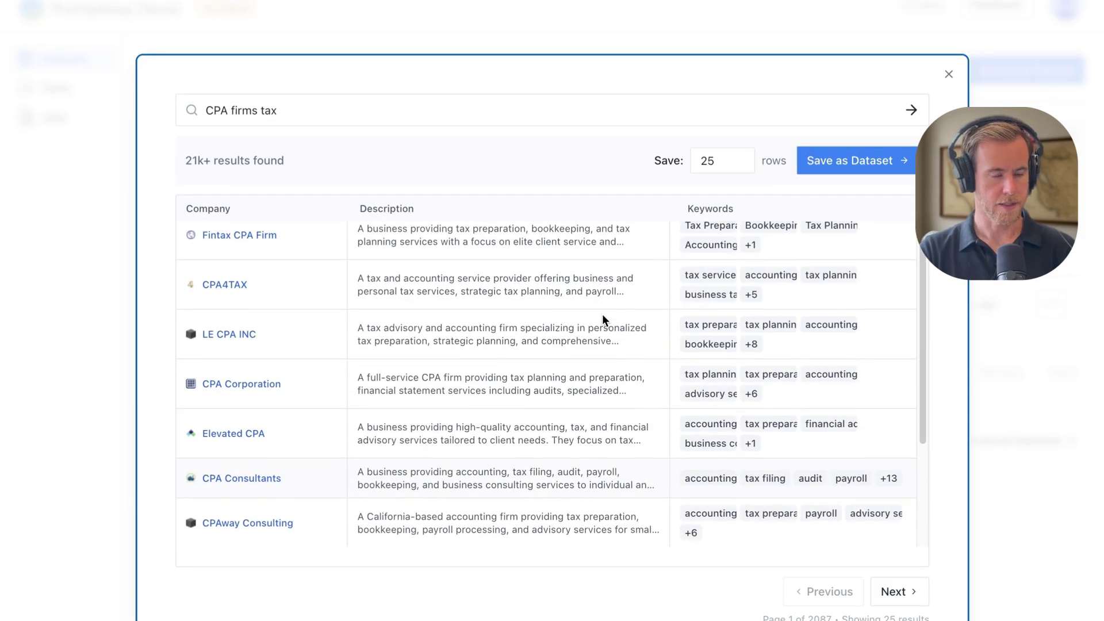
scroll(602, 315, down, 3)
scroll(602, 315, up, 3)
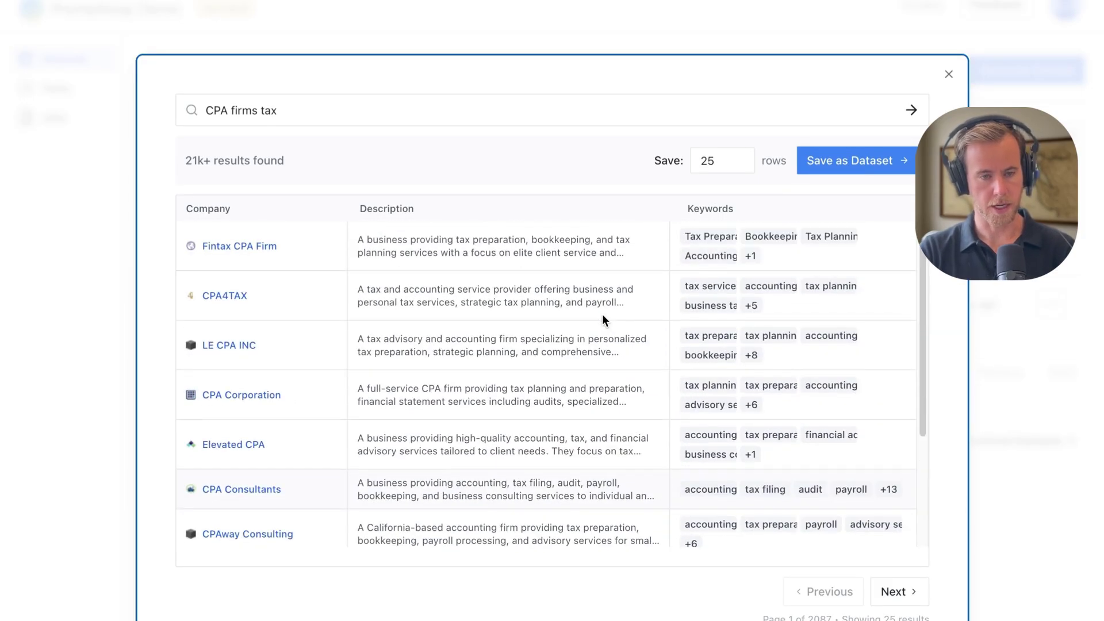
click(898, 582)
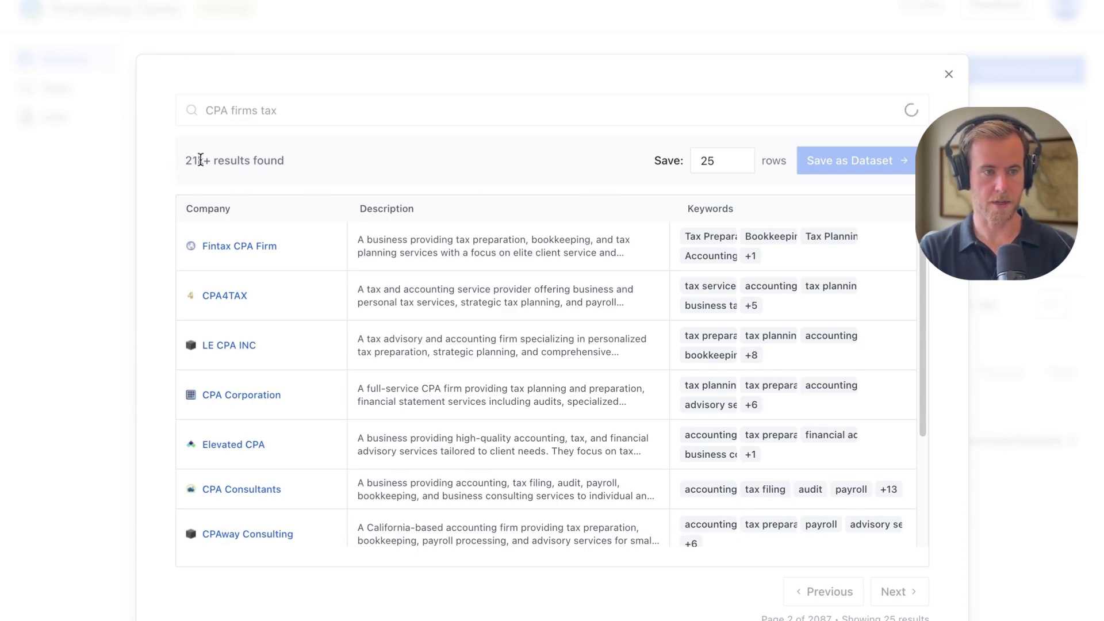
scroll(660, 308, down, 3)
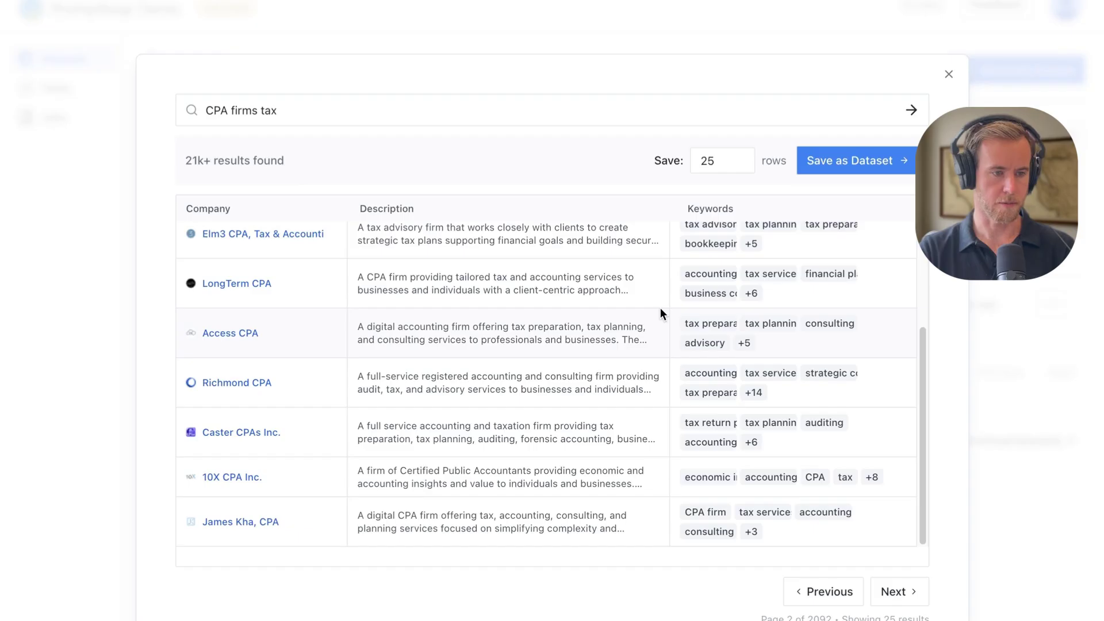
scroll(660, 308, up, 3)
click(855, 160)
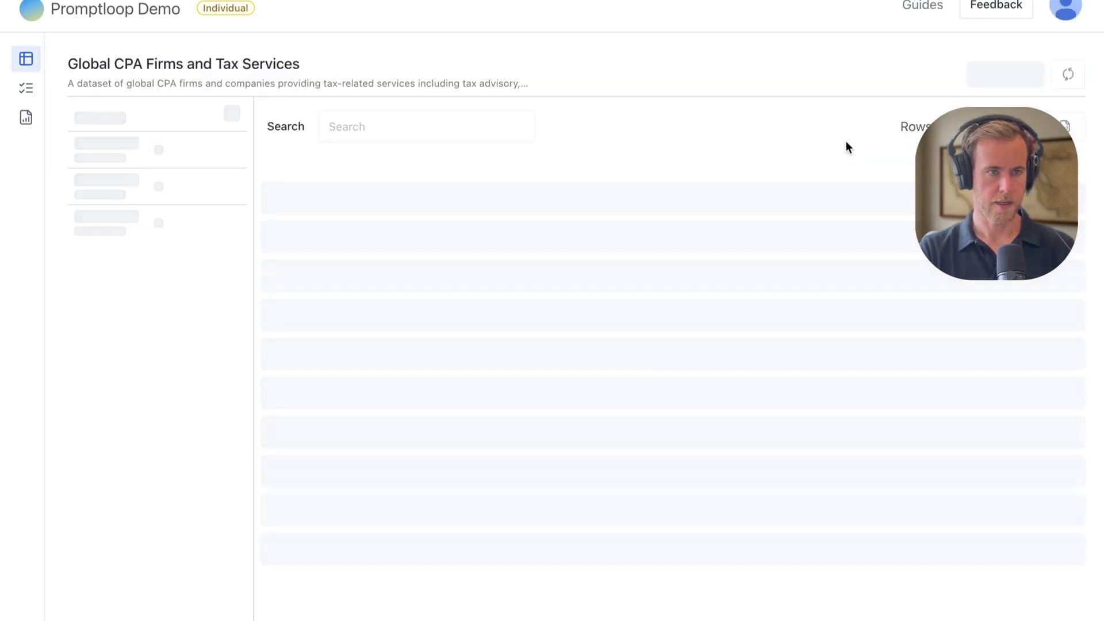
- Examine the rows and columns of the new dataset, fitting the Keywords column to its contents
scroll(743, 345, down, 3)
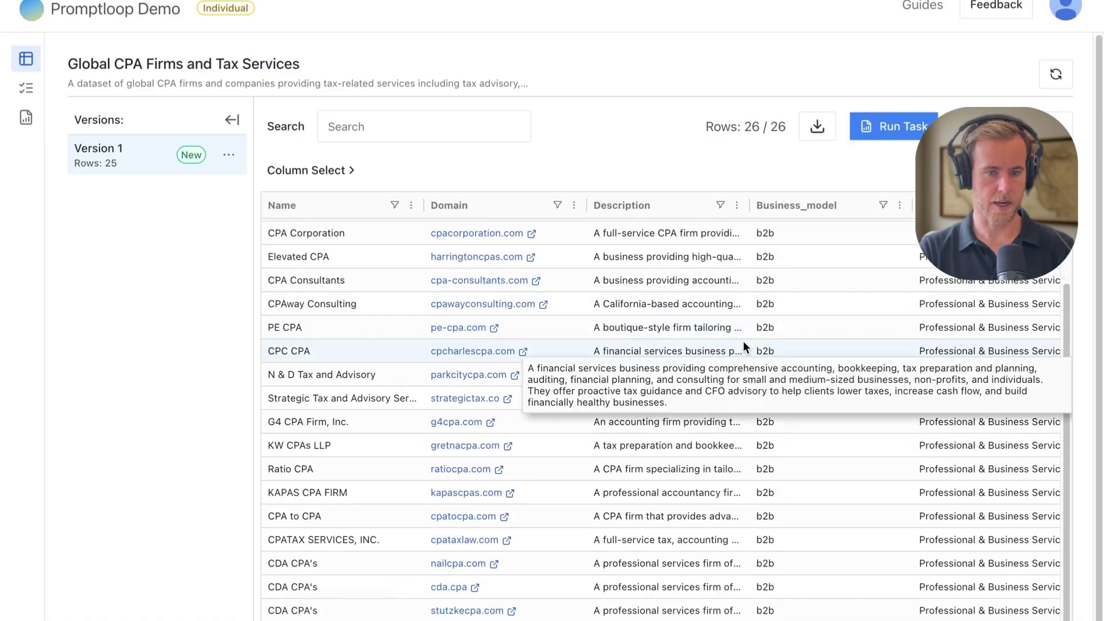
scroll(743, 341, up, 3)
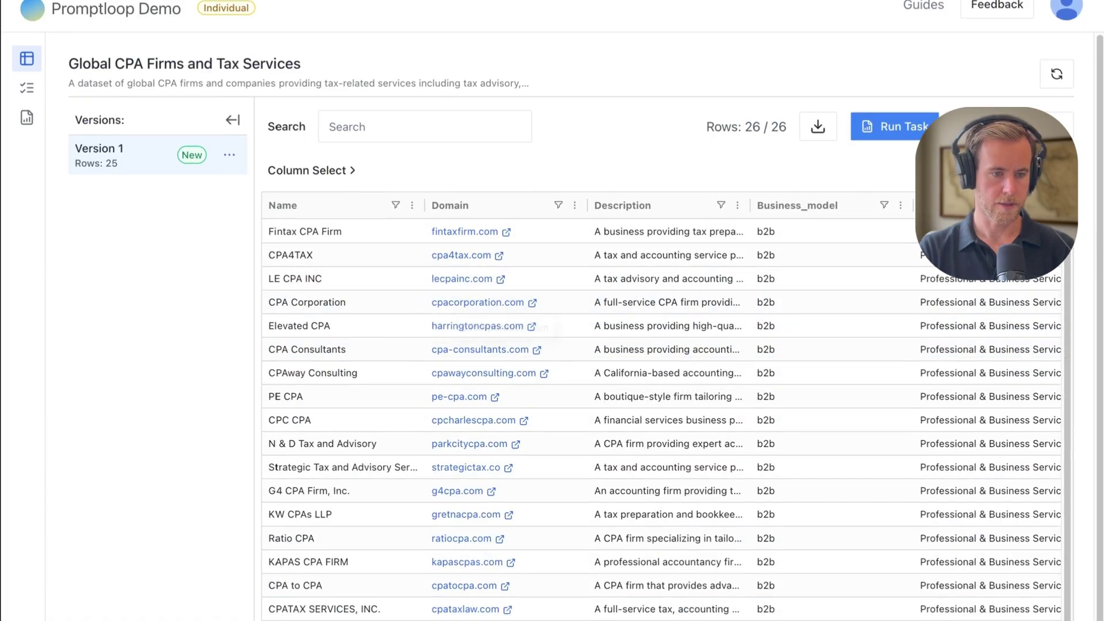
scroll(793, 348, right, 10)
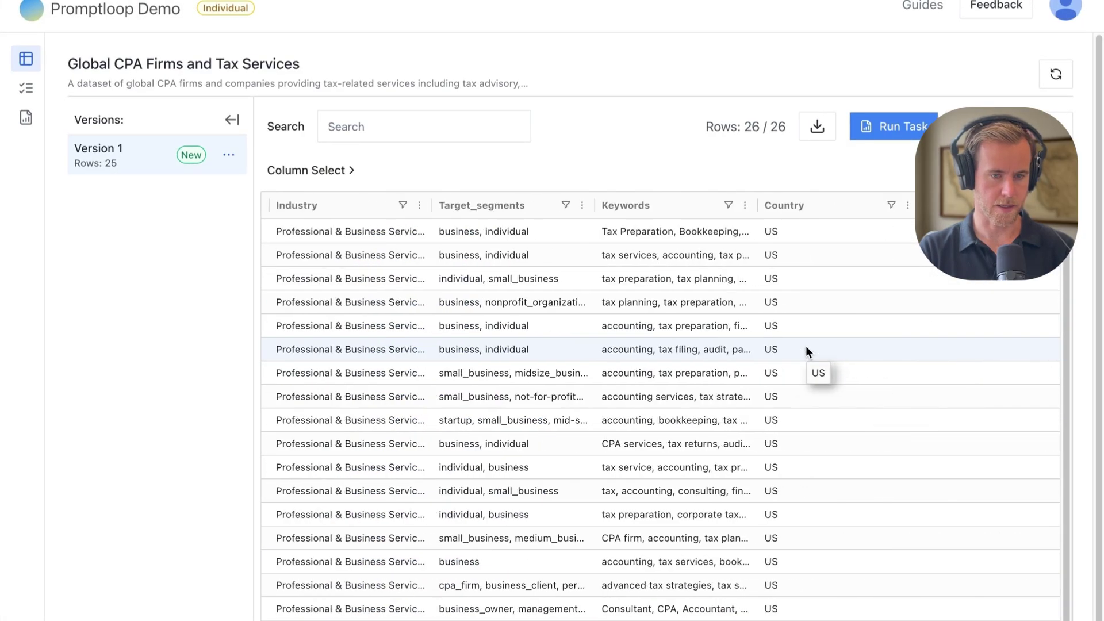
double_click(757, 205)
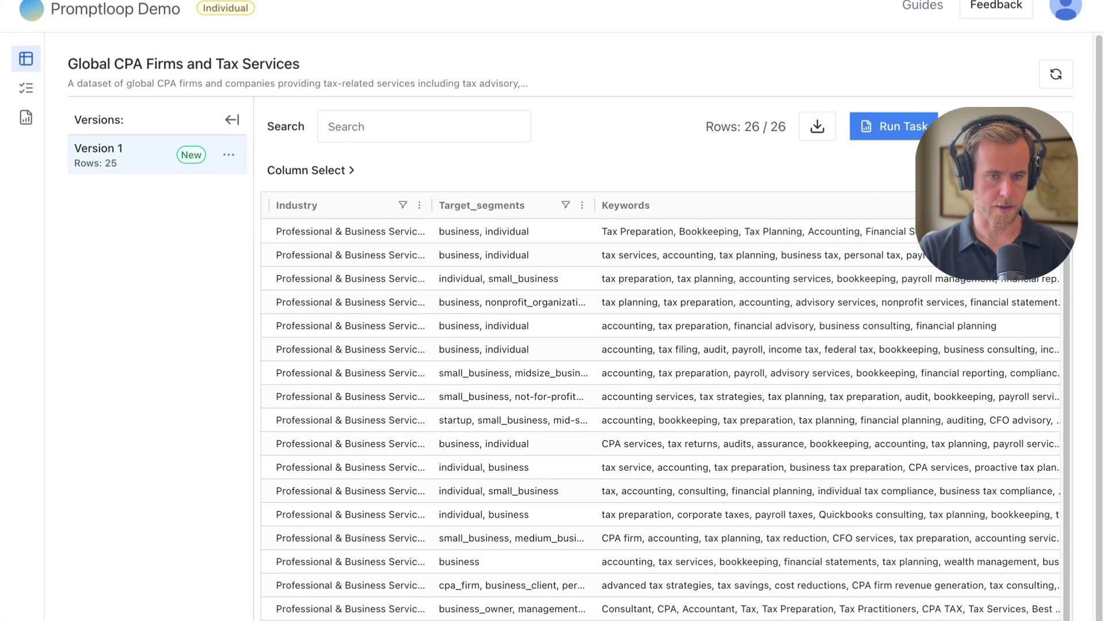
scroll(804, 336, left, 10)
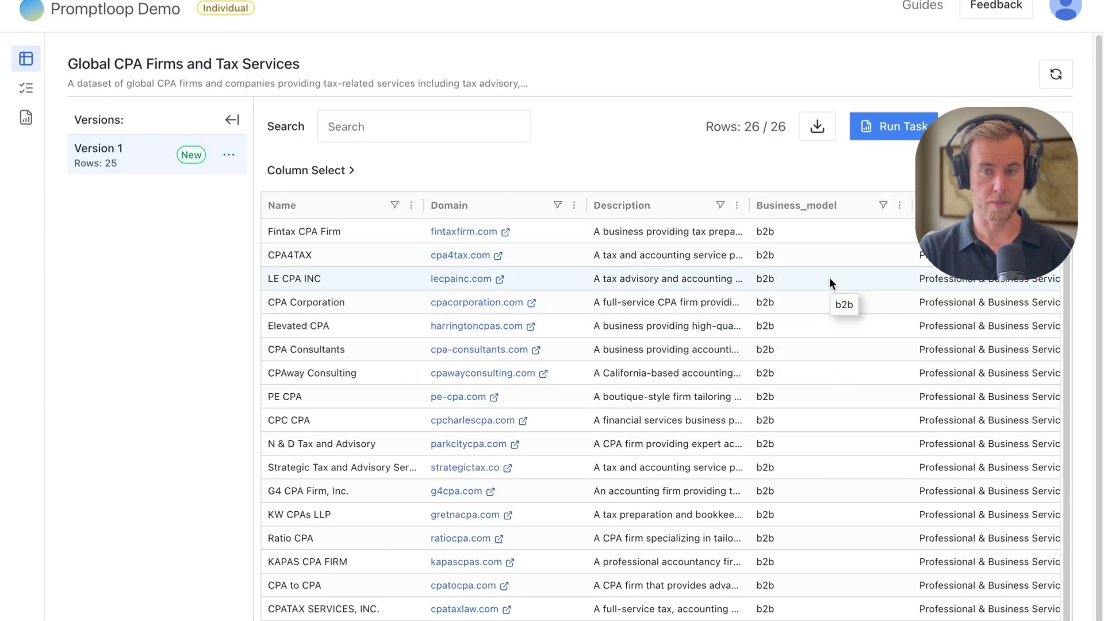
- Go to the Tasks page and start a new task
click(26, 88)
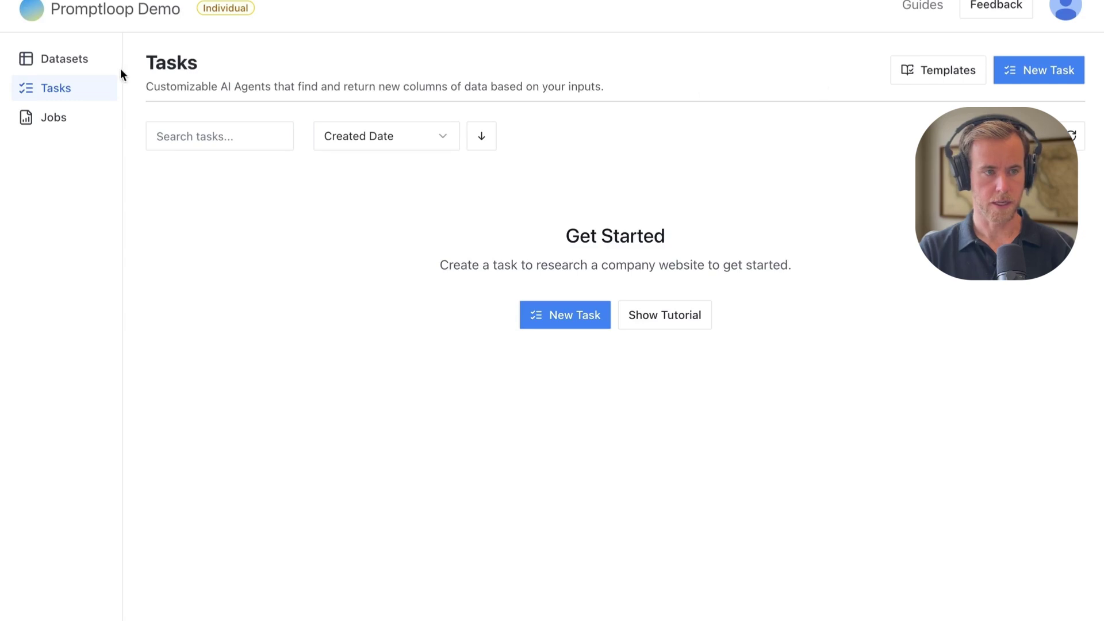
click(52, 59)
click(29, 89)
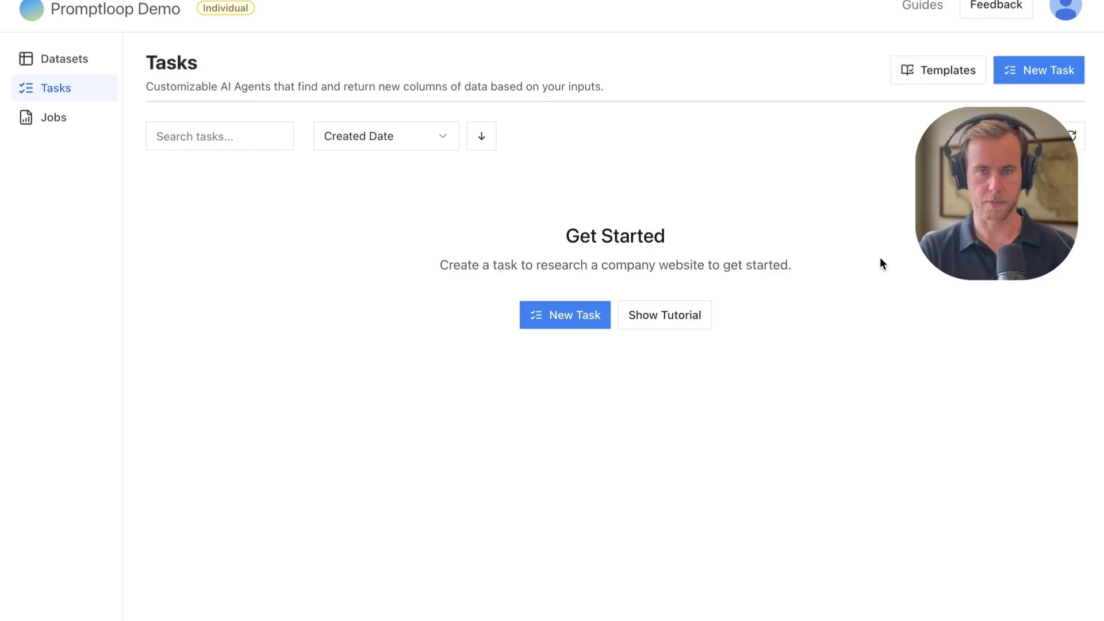
click(1050, 75)
click(704, 128)
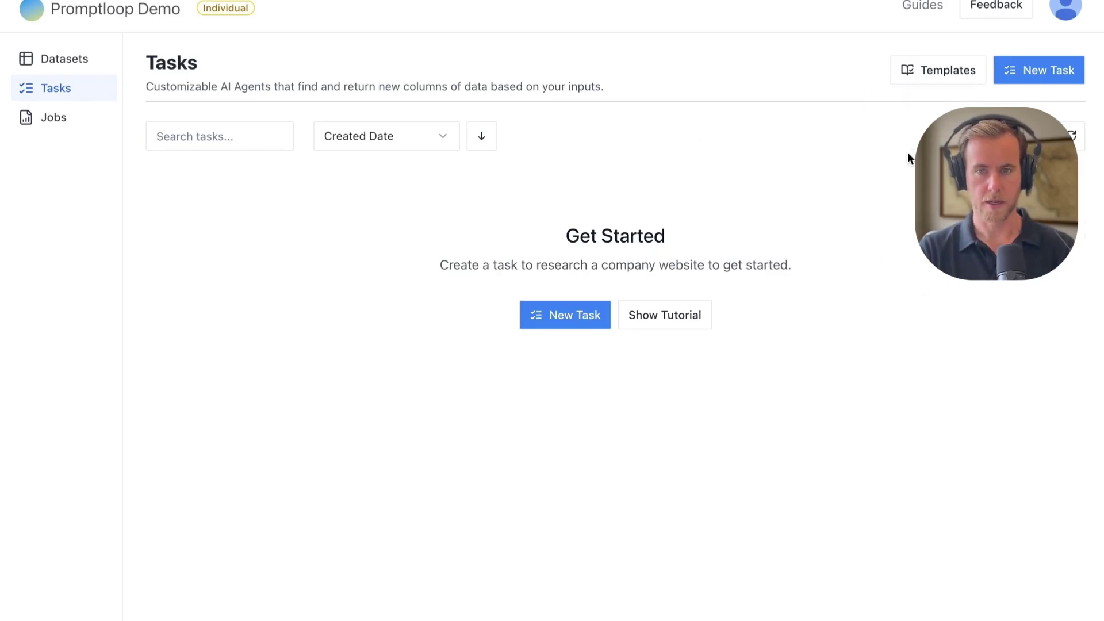
click(1043, 72)
click(889, 129)
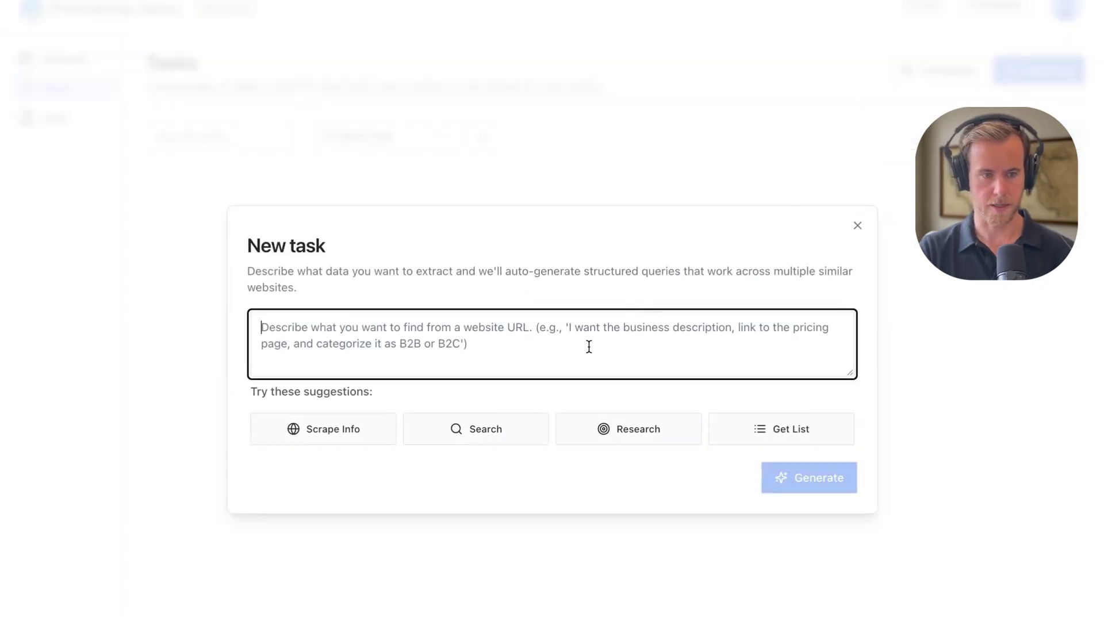
- Browse the suggested task prompts for Get List, Search and Scrape Info
click(777, 439)
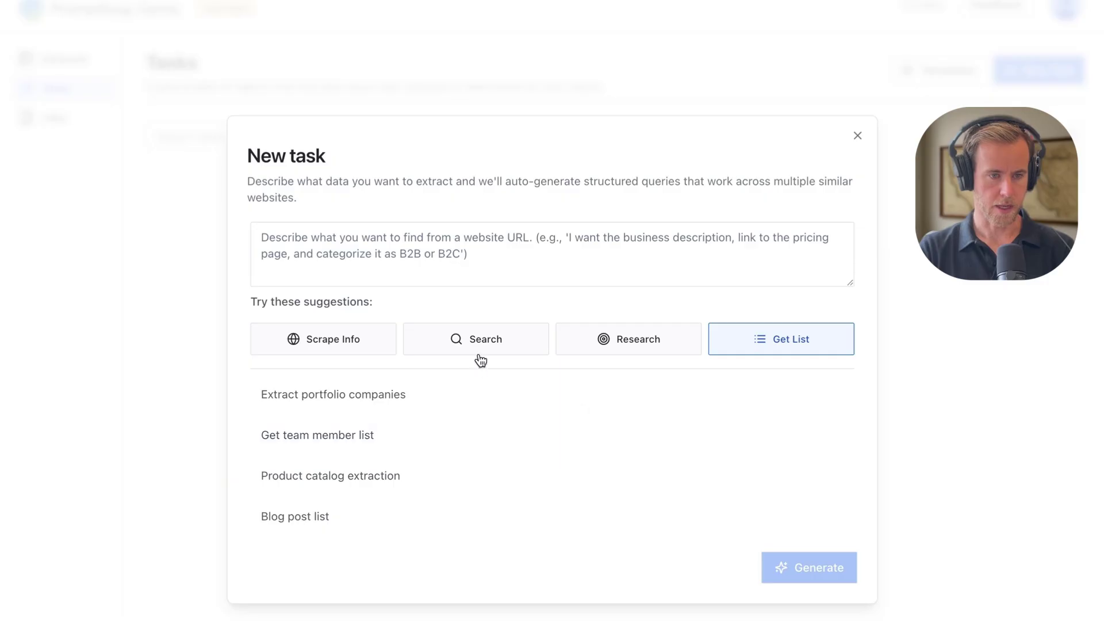
click(435, 352)
click(336, 346)
- Generate and submit a task described as "I want the first and last name and email and title of CPA partners at firms"
click(468, 279)
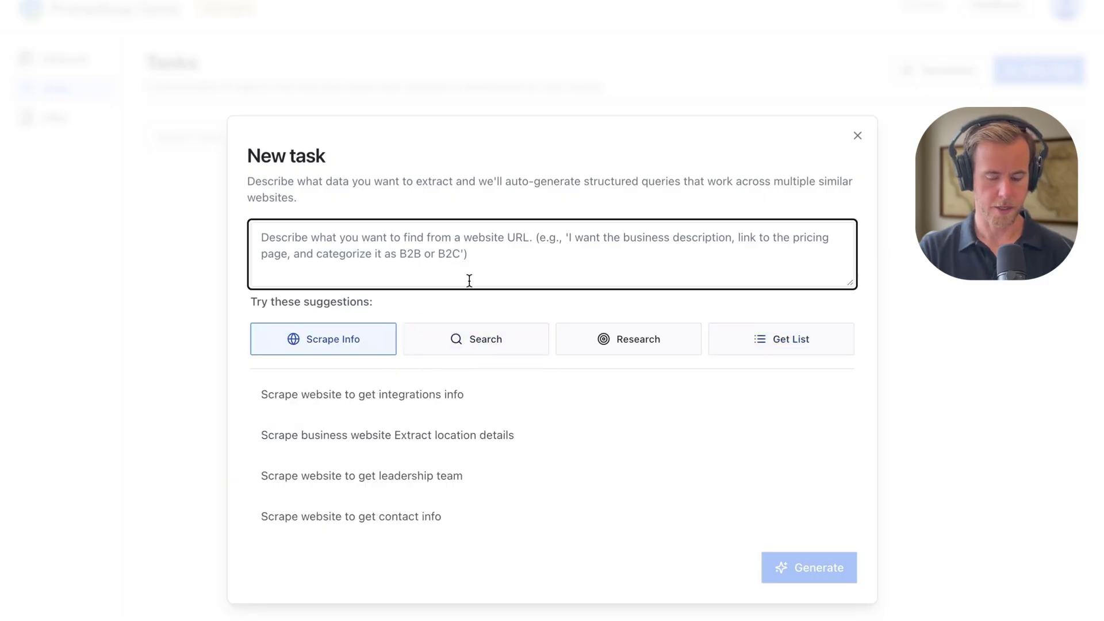
text(I wan t)
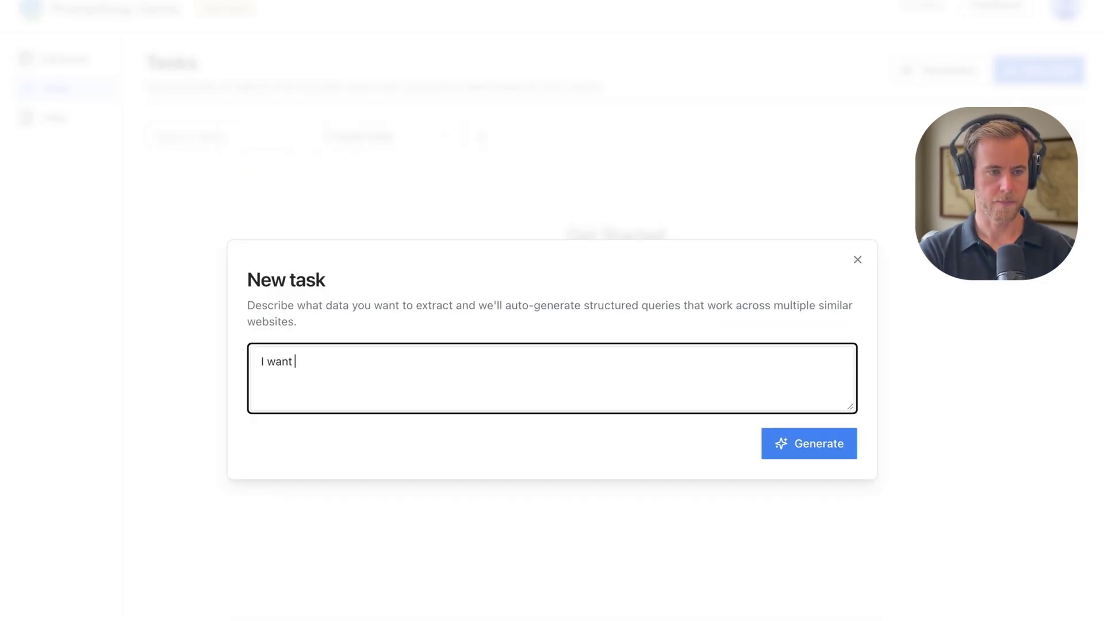
text(the first and last name and email and title of CPA partners at firms)
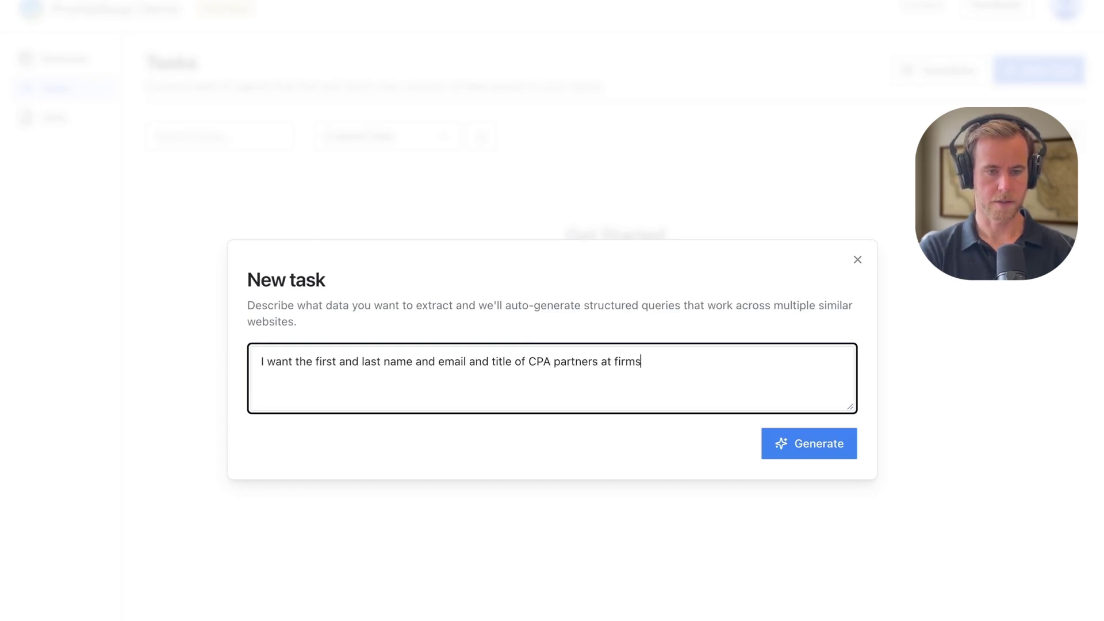
key(Return)
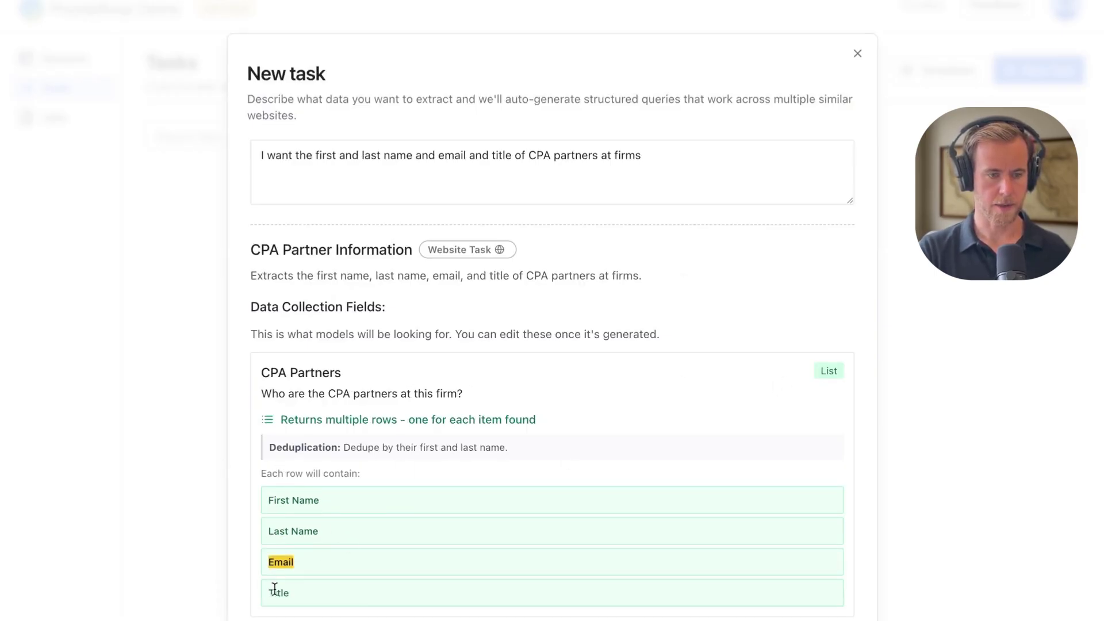
click(813, 443)
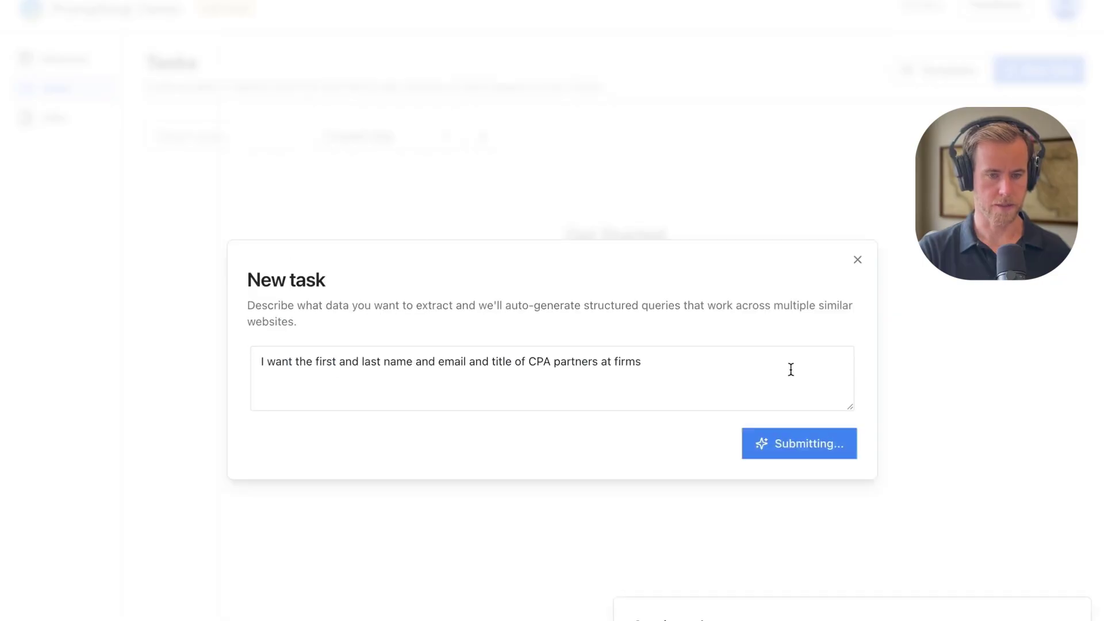
click(520, 271)
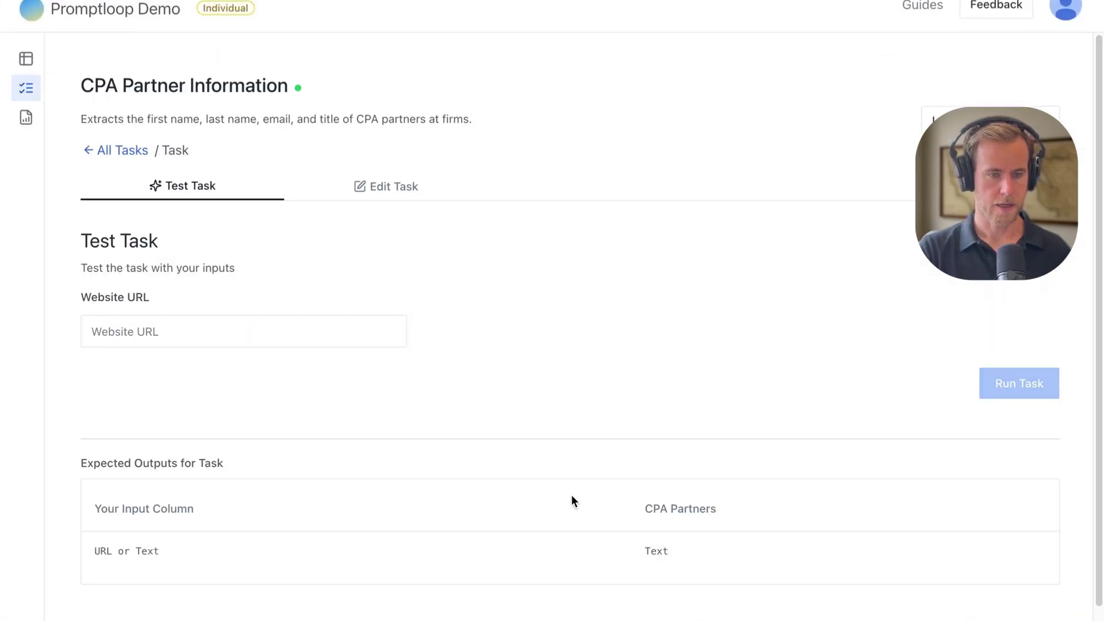
- Open the CPA Partner Information task for editing and turn off Advanced Mode
click(389, 185)
scroll(599, 230, down, 4)
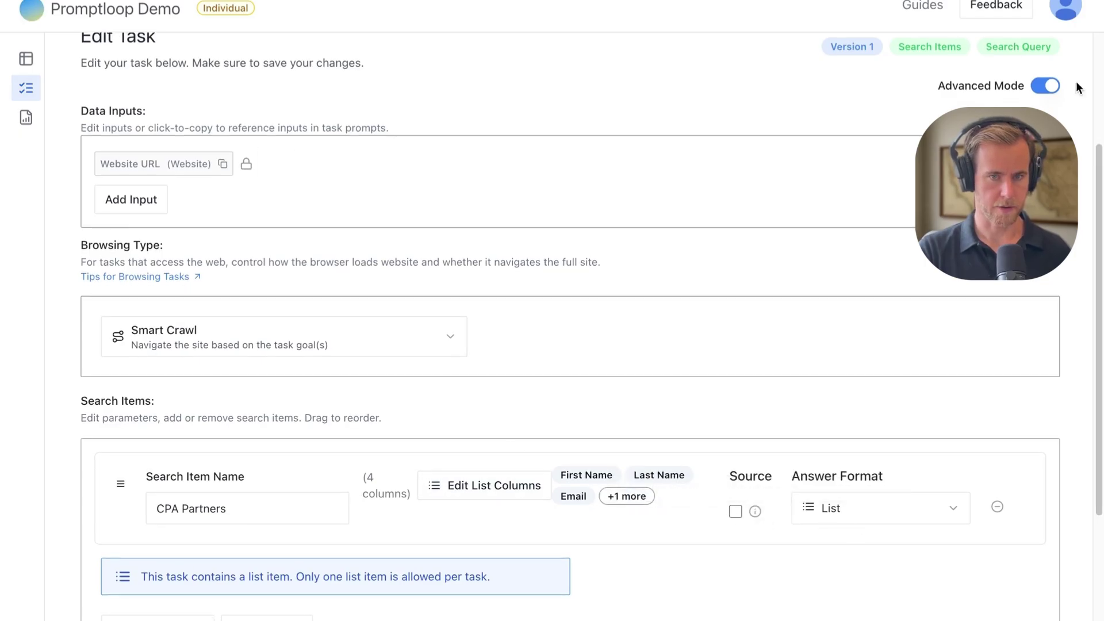
click(1045, 85)
- Add a second search item named "Tax" with the question "Do they offer tax audit services?"
click(144, 446)
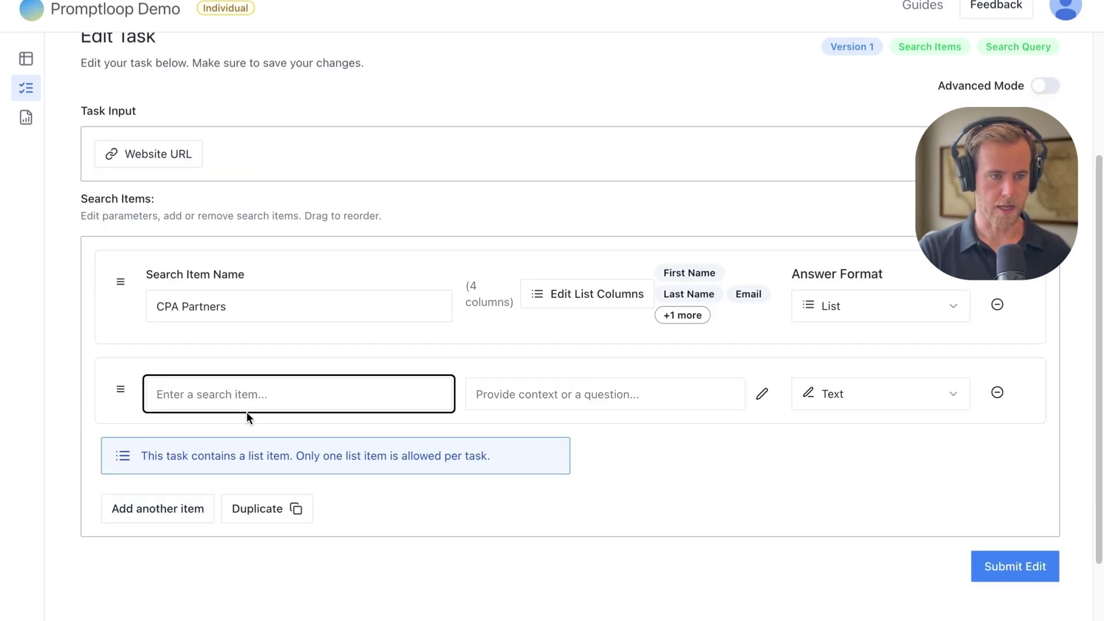
text(Tax)
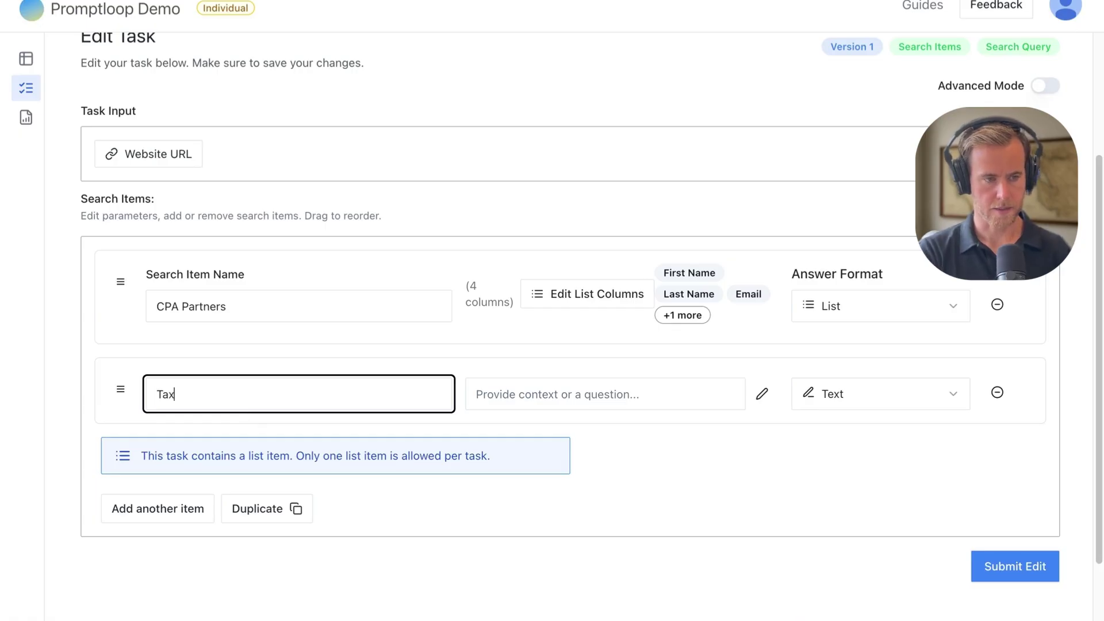
click(477, 394)
text(Do they offer t)
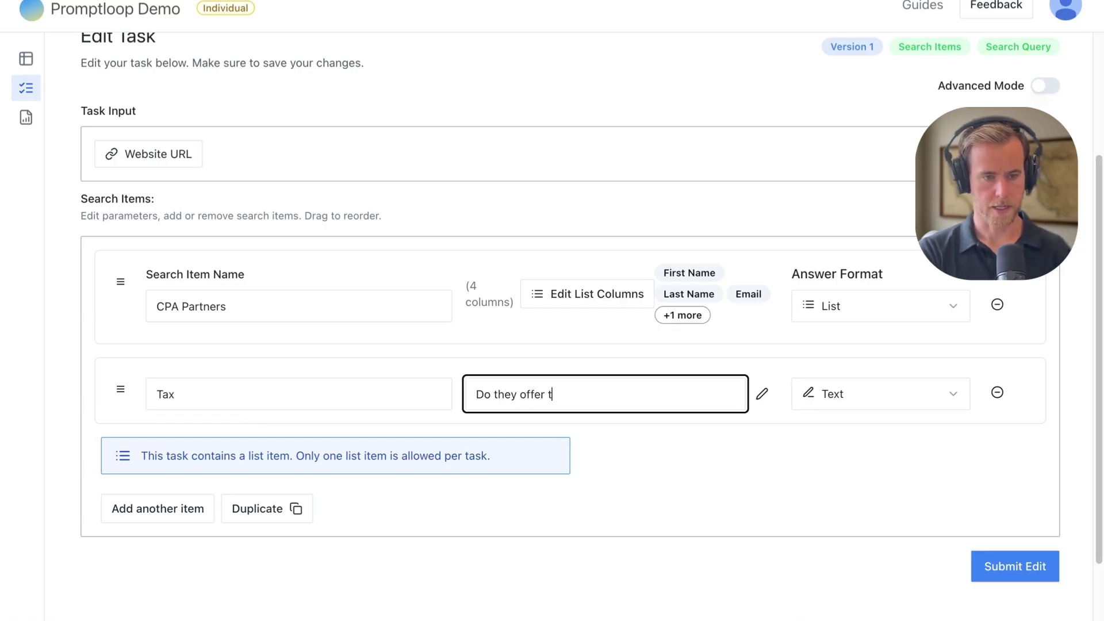
text(ax audit ser)
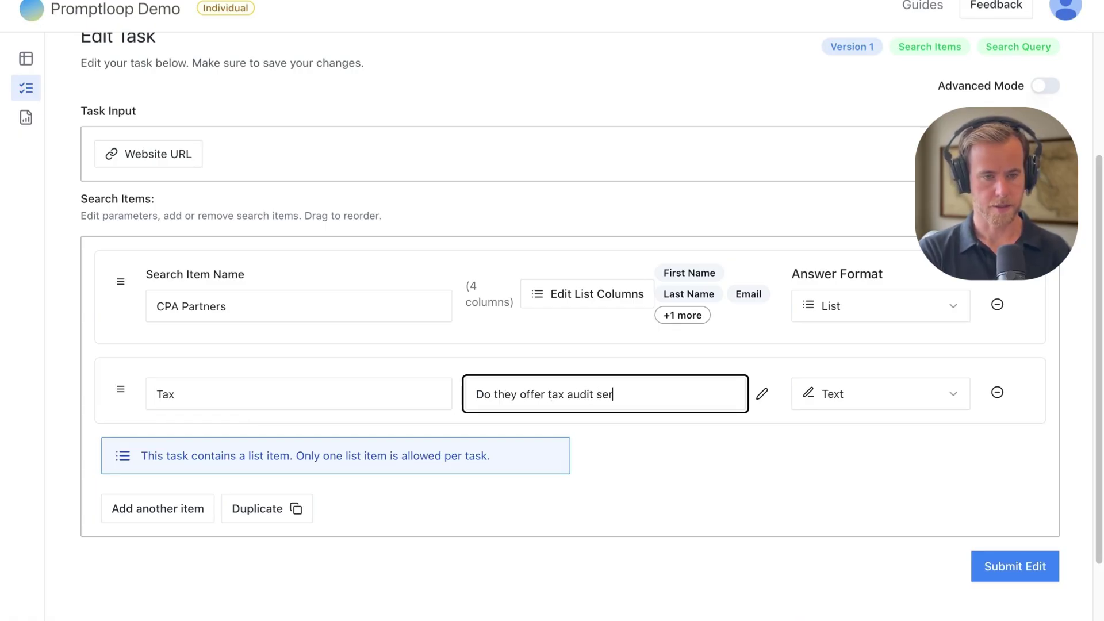
text(vices?)
key(Left)
text(s)
- Set the Tax search item's answer format to True/False and reopen its list of formats
click(911, 402)
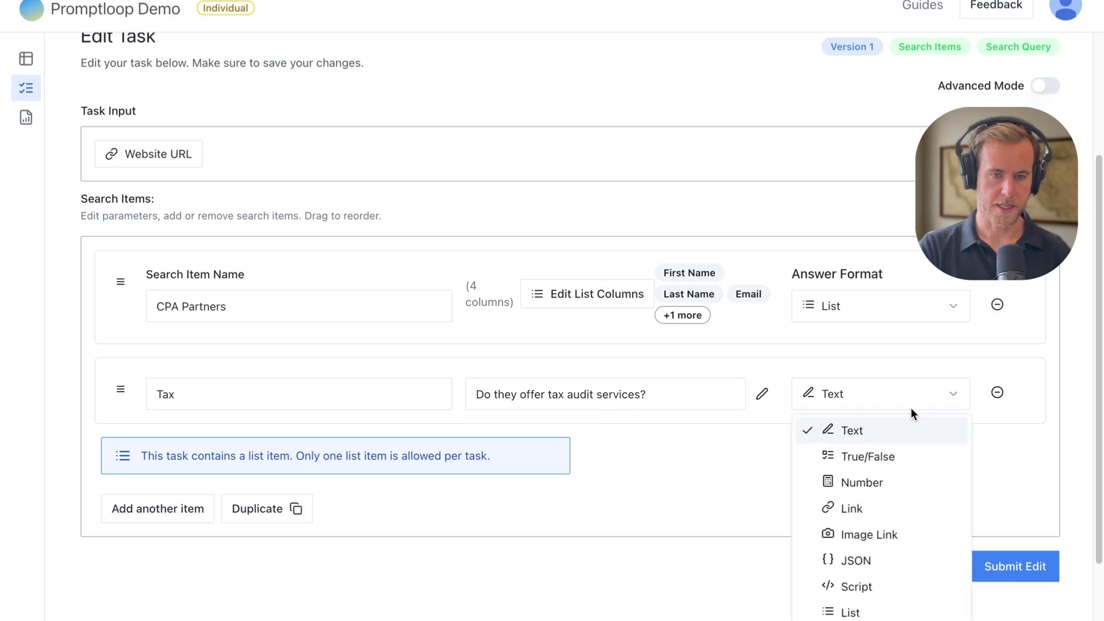
click(892, 455)
click(912, 394)
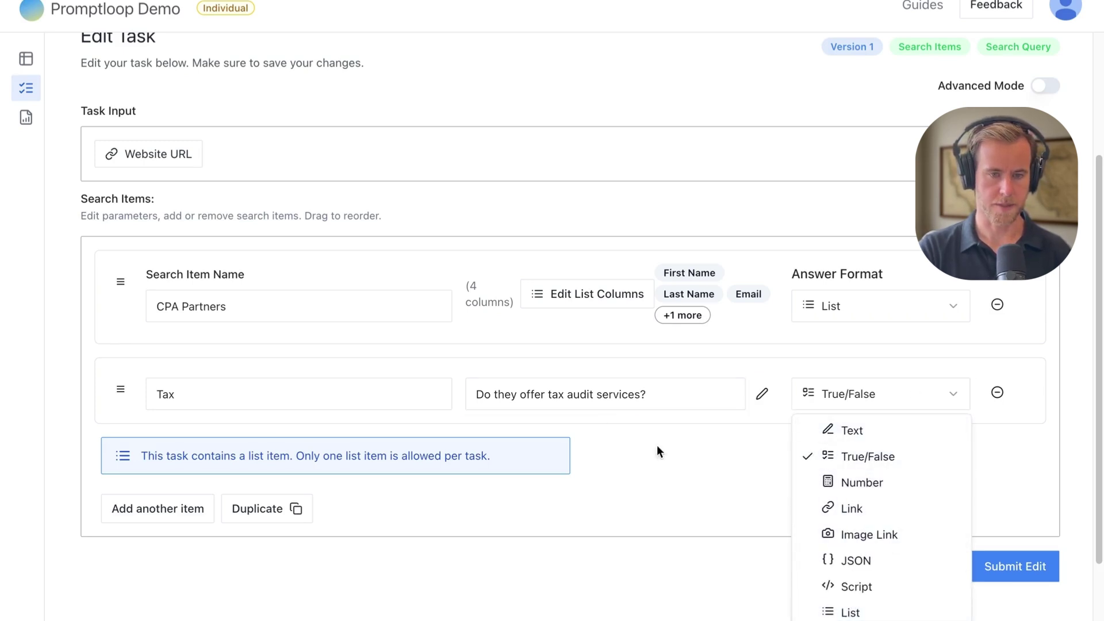
- Submit the edits to the CPA Partner Information task and open the Global CPA Firms and Tax Services dataset
click(1025, 577)
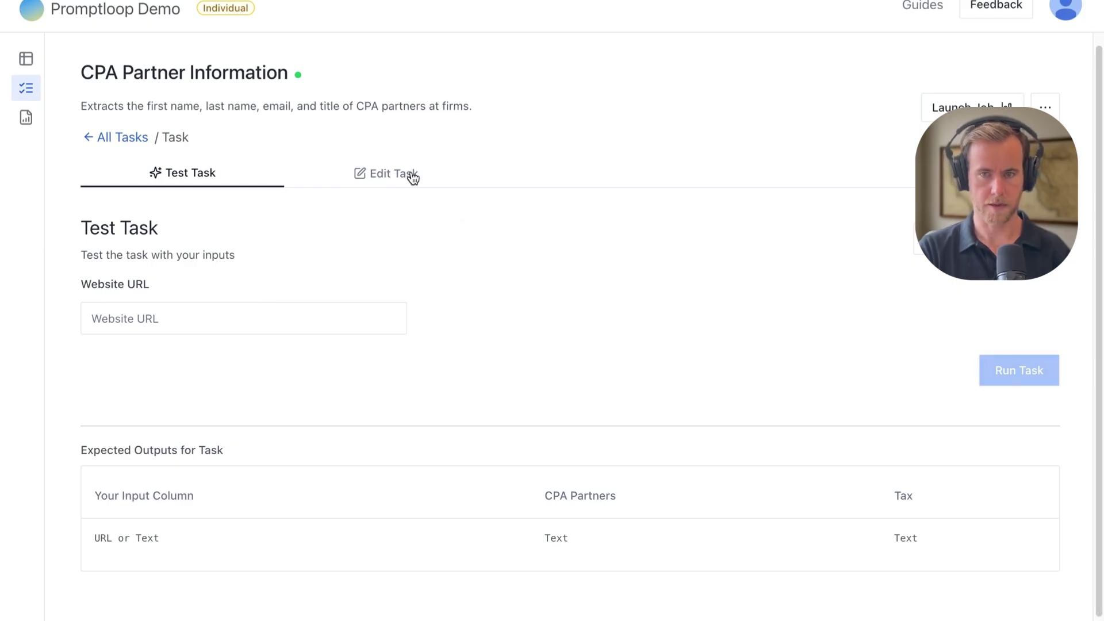
click(15, 59)
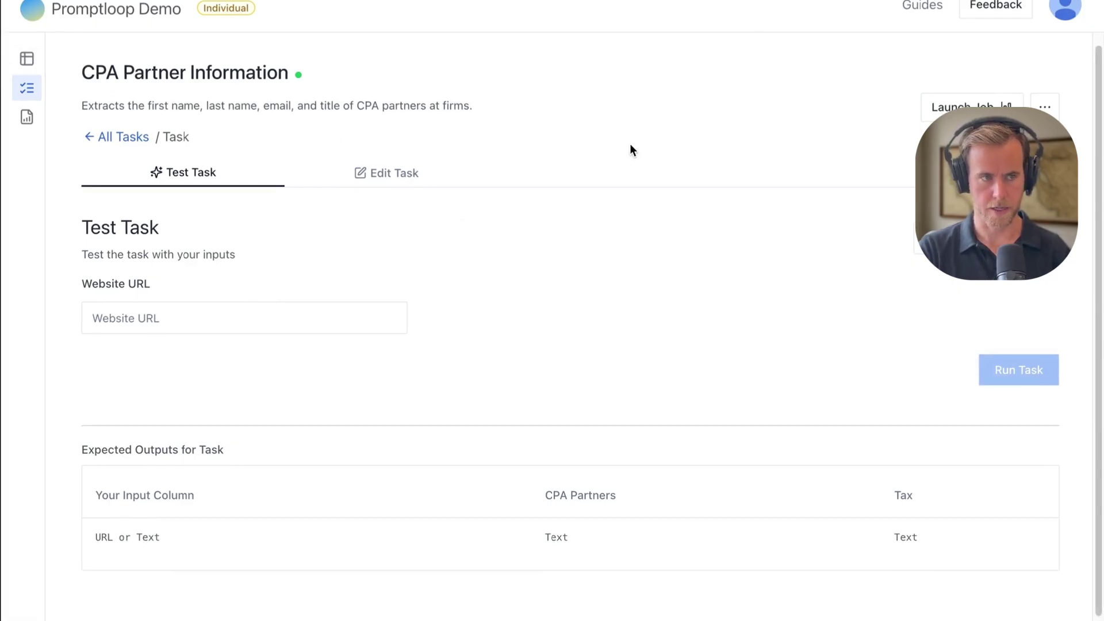
click(877, 244)
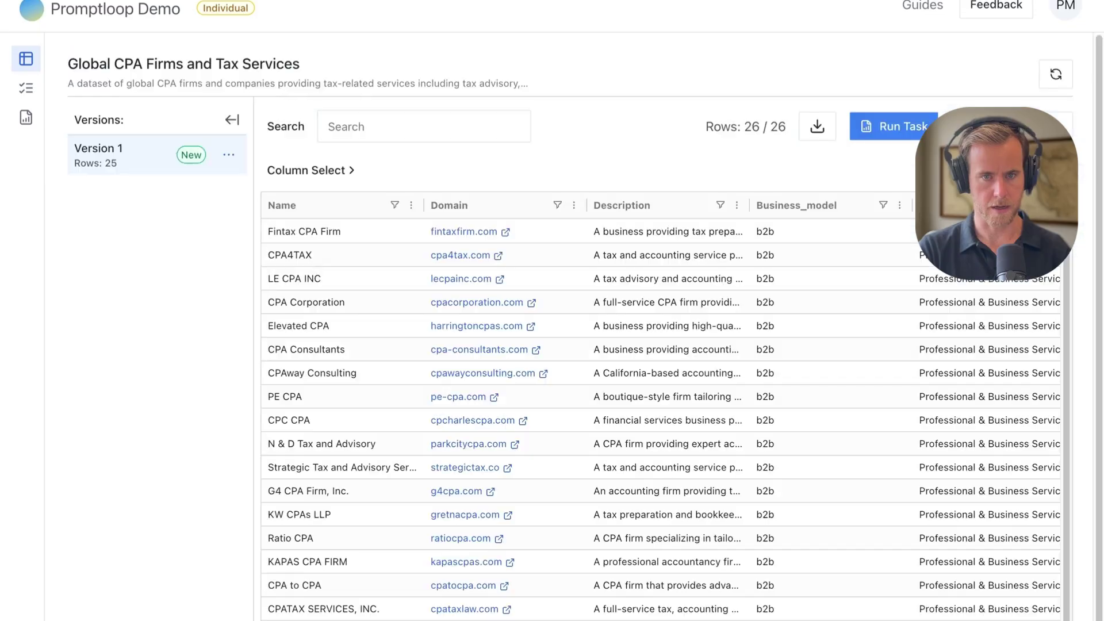
- Start a task run on the dataset and select CPA Partner Information as its task
click(881, 126)
click(706, 224)
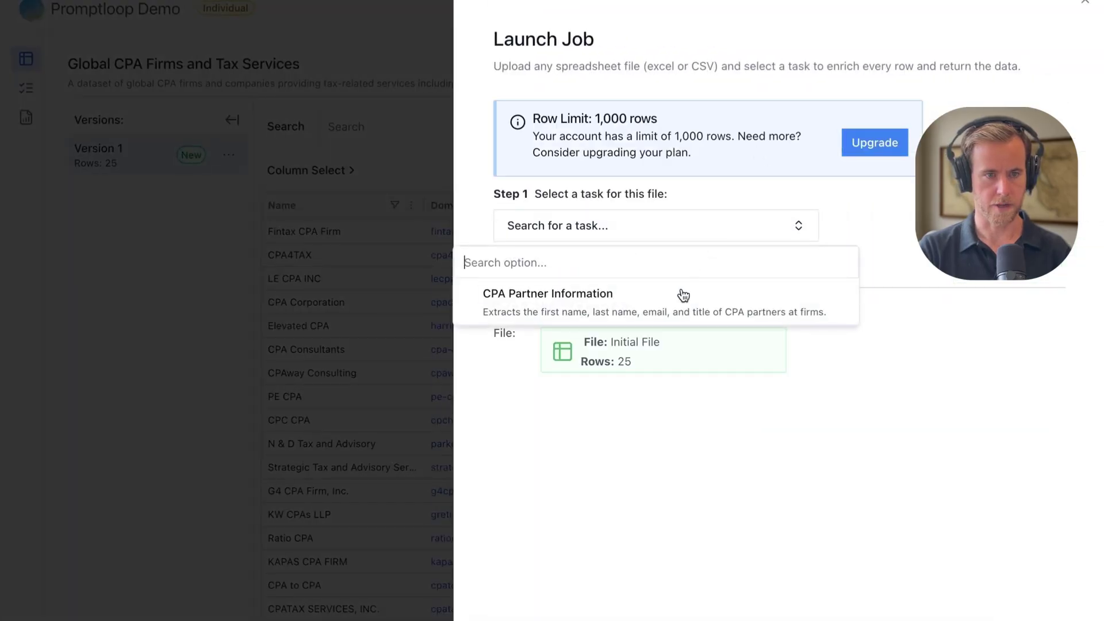
click(682, 294)
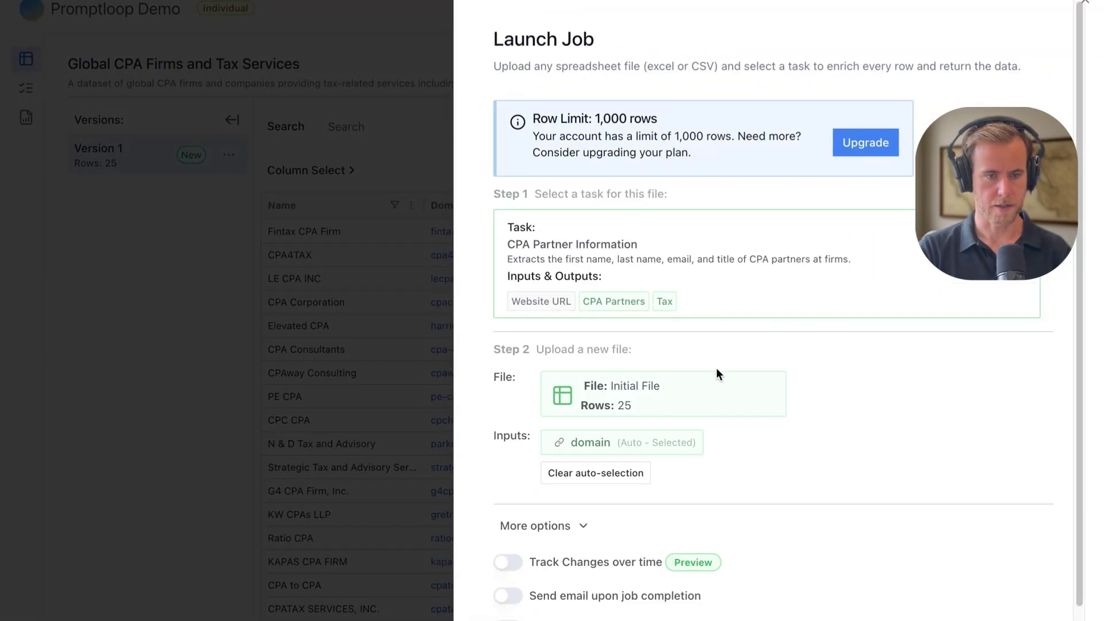
- Review the job's input, outputs and additional options, and launch it on the initial file with domain as the input column
scroll(716, 367, down, 1)
scroll(633, 259, up, 1)
drag(480, 107, 798, 264)
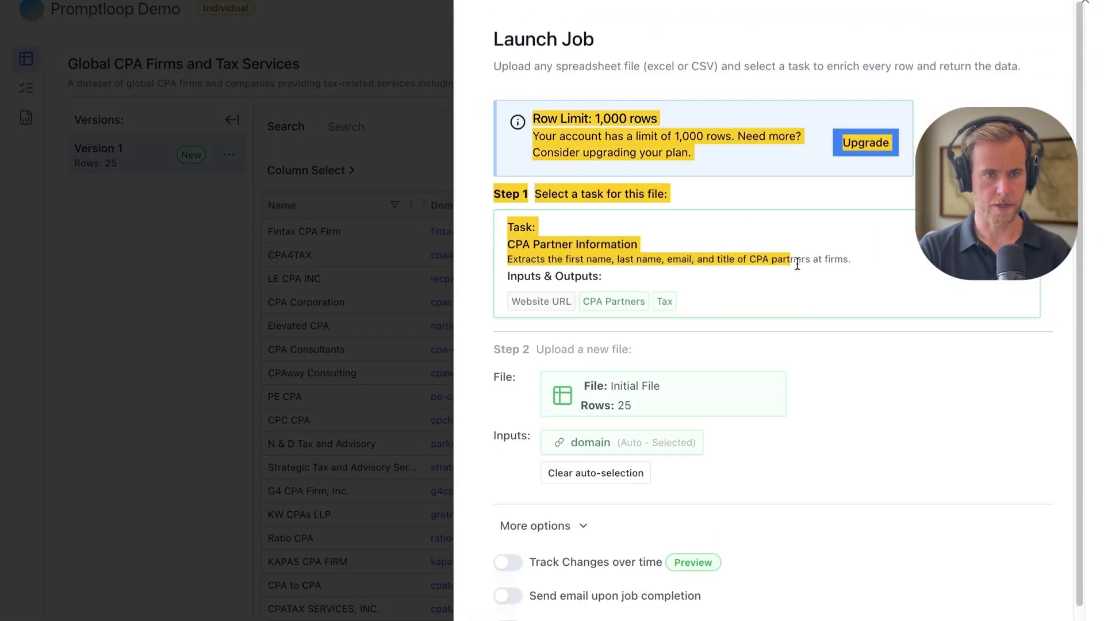
click(878, 207)
scroll(852, 236, down, 2)
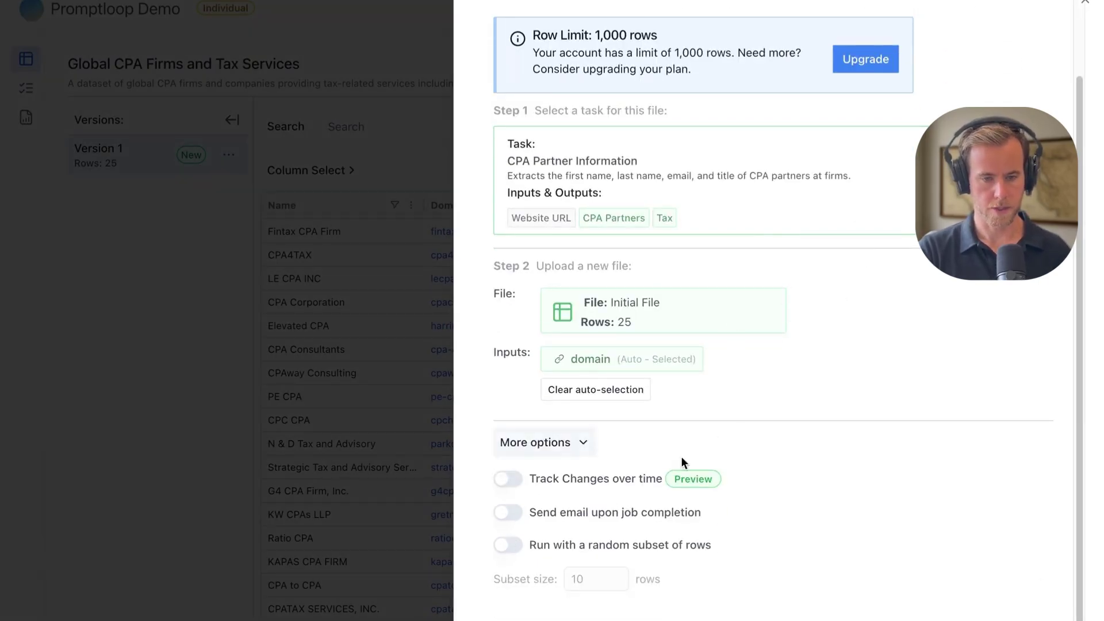
scroll(942, 485, up, 2)
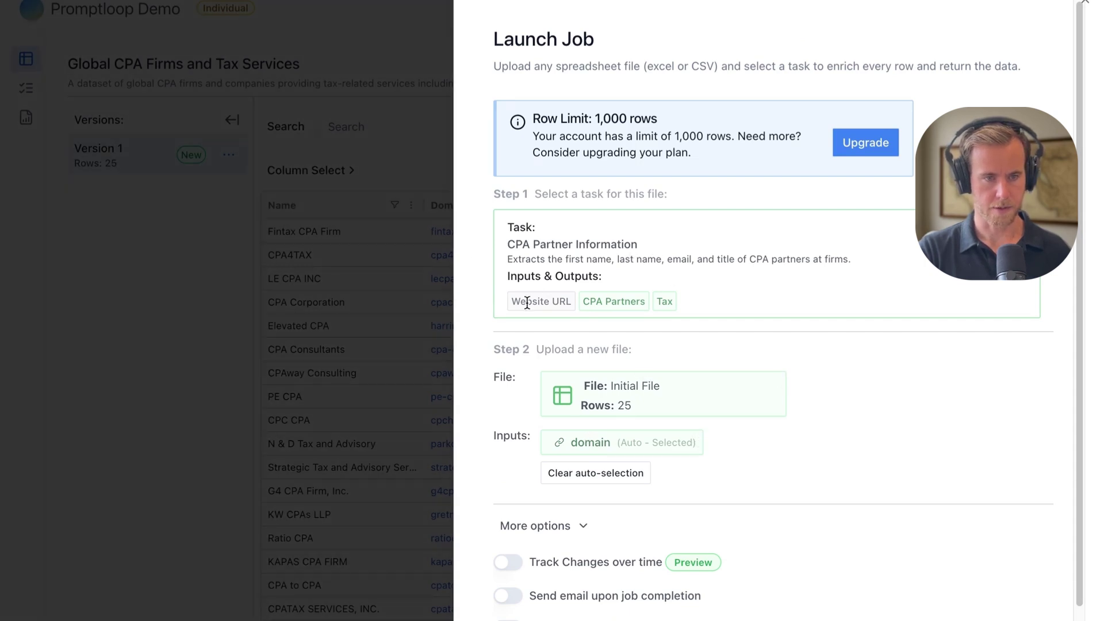
drag(522, 303, 748, 304)
click(709, 314)
scroll(853, 467, down, 1)
scroll(855, 467, down, 2)
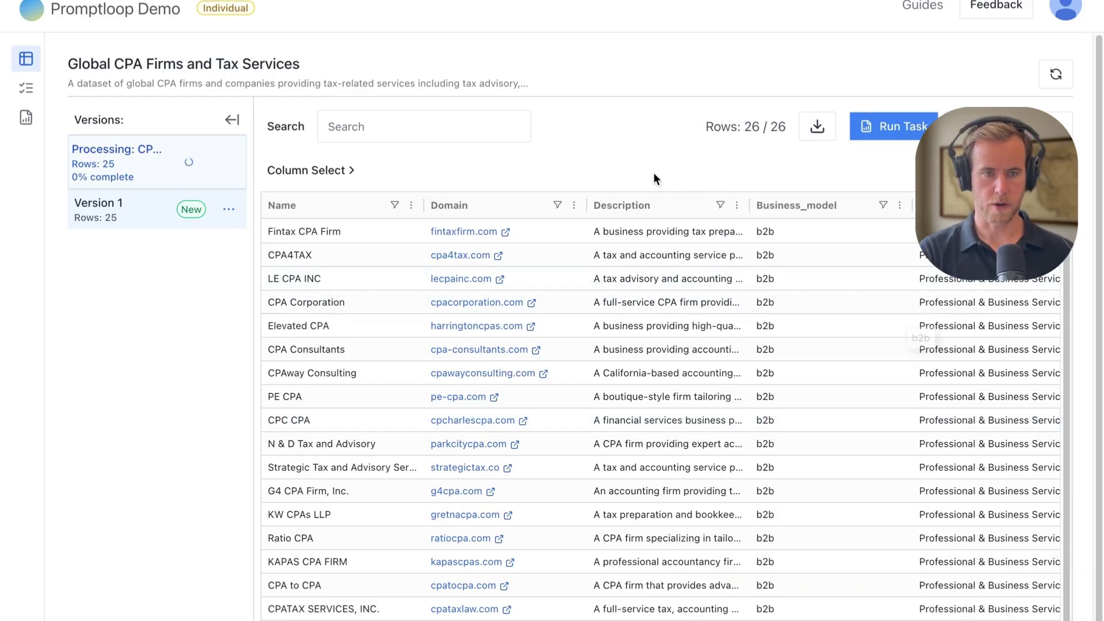
- Check the progress of the processing job and refresh the dataset until the run completes
mouse_move(88, 166)
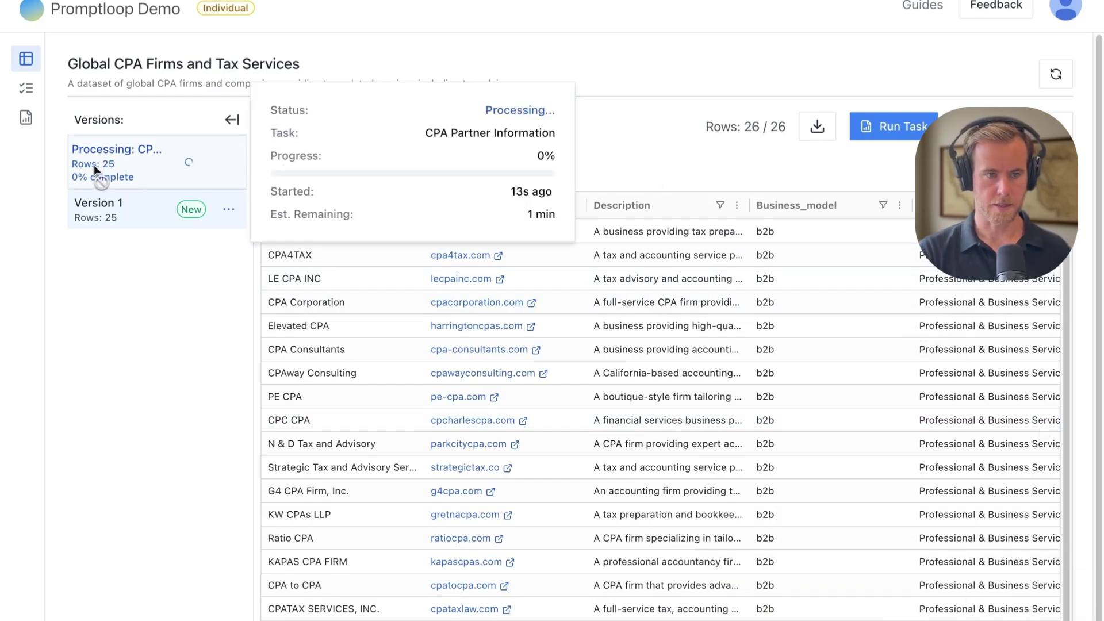
click(1055, 74)
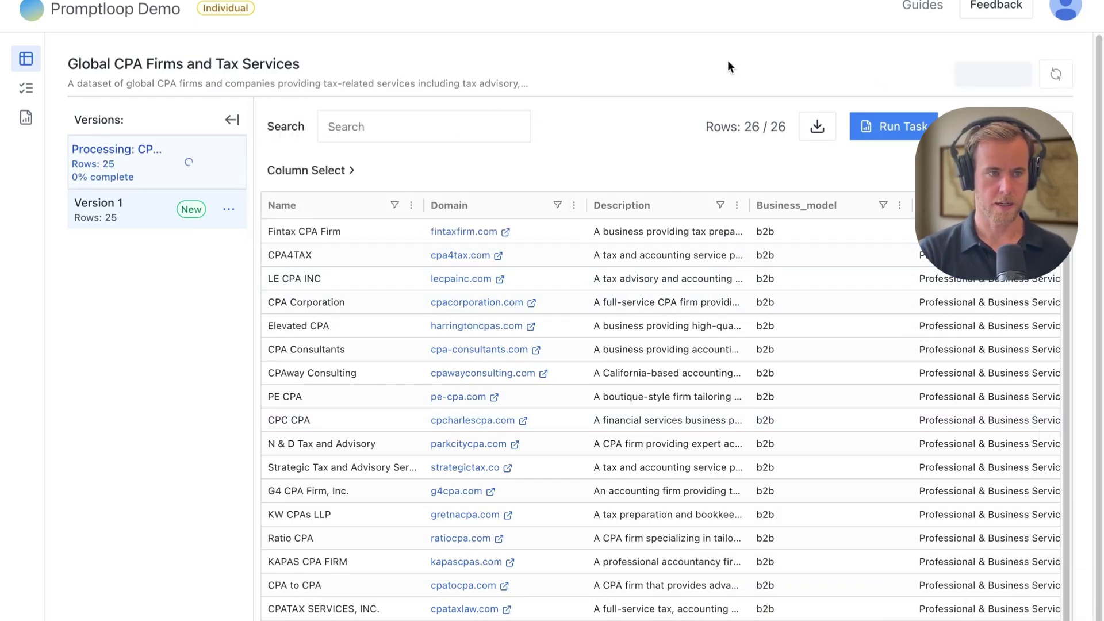
mouse_move(85, 168)
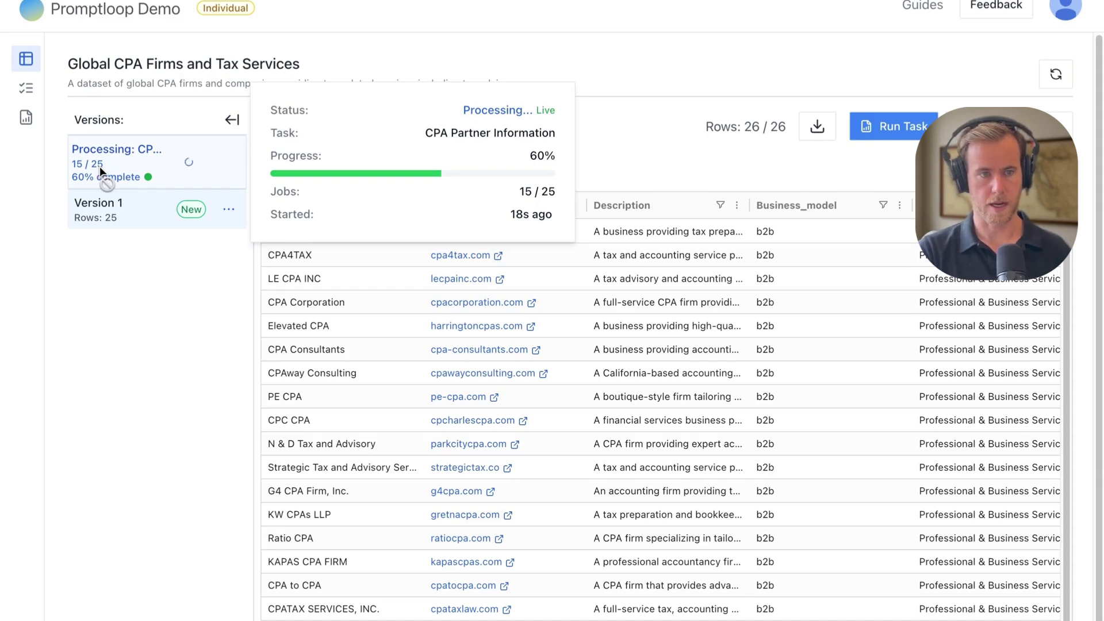
click(1061, 78)
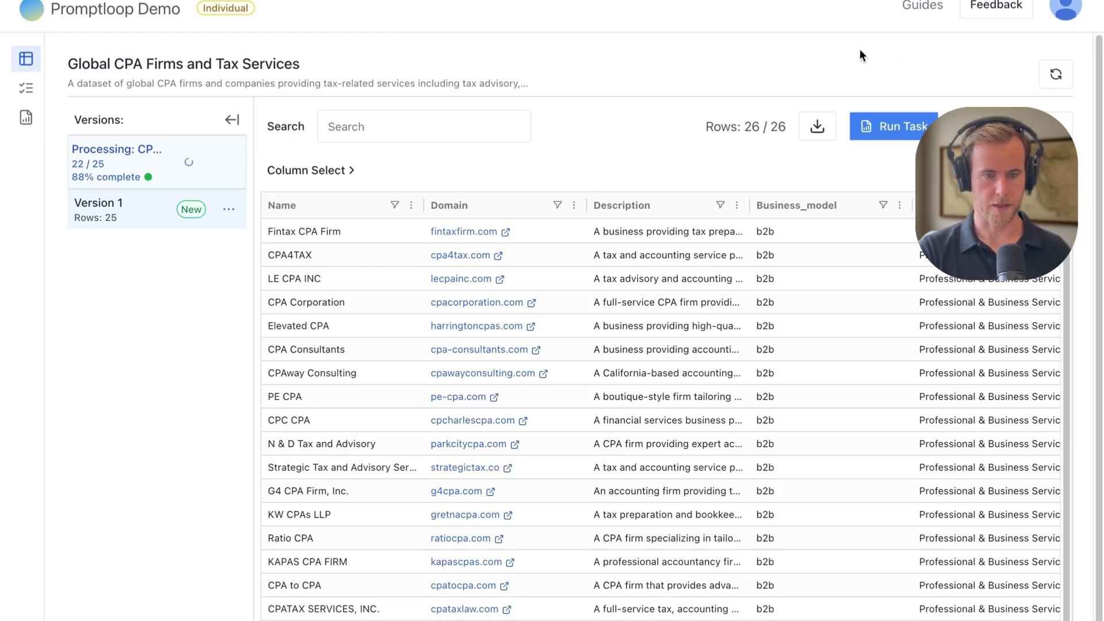
click(1057, 76)
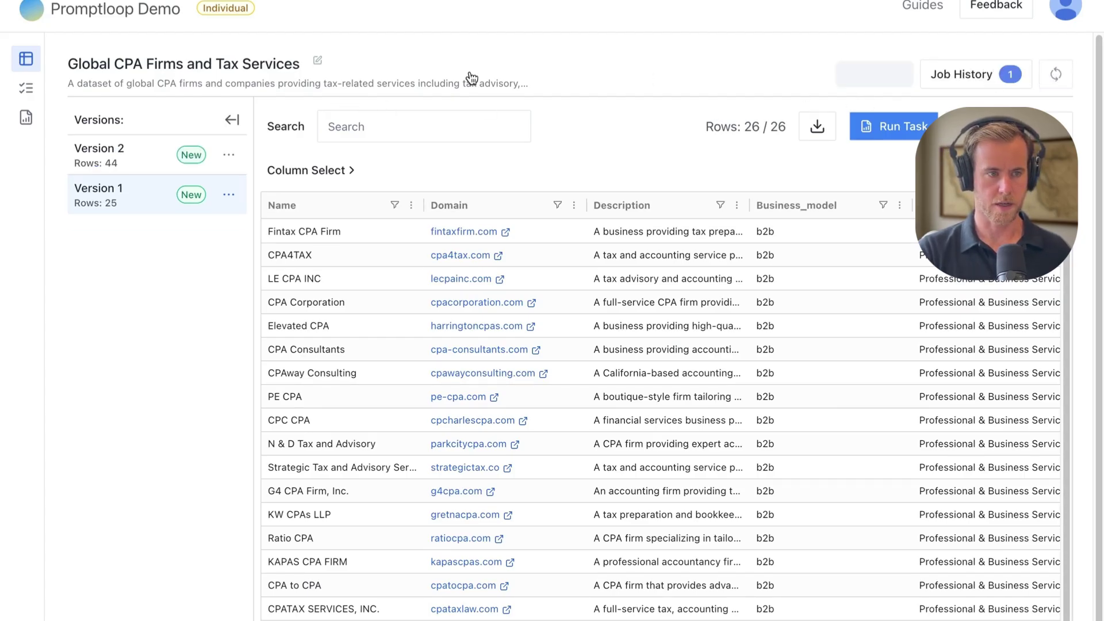
- Open Version 2 of the dataset and examine the added tax and partner detail columns
click(144, 153)
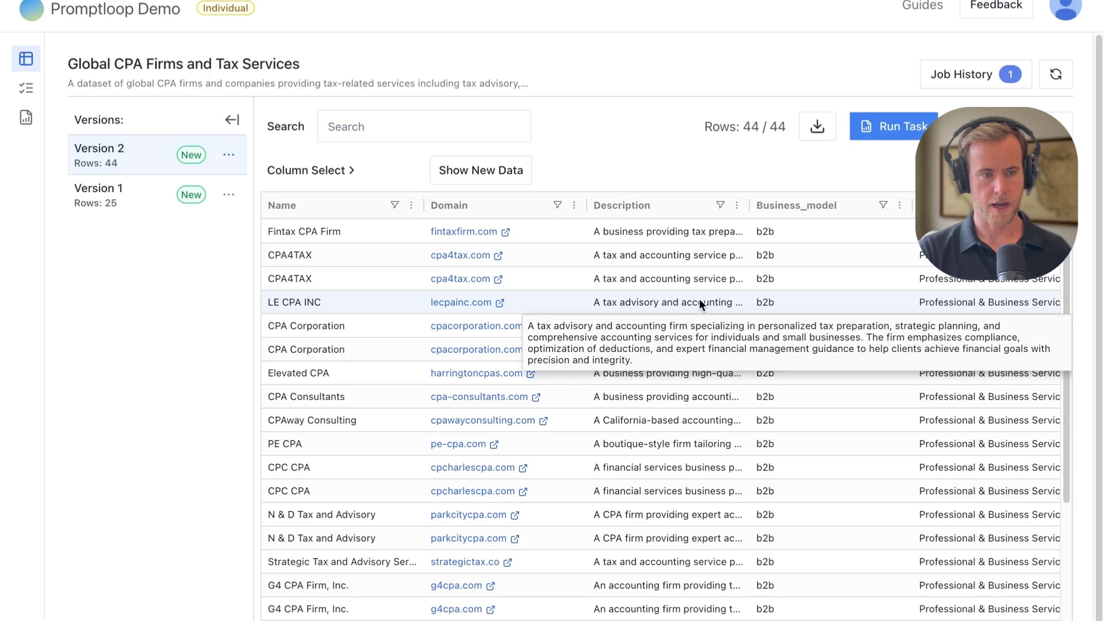
scroll(700, 304, right, 15)
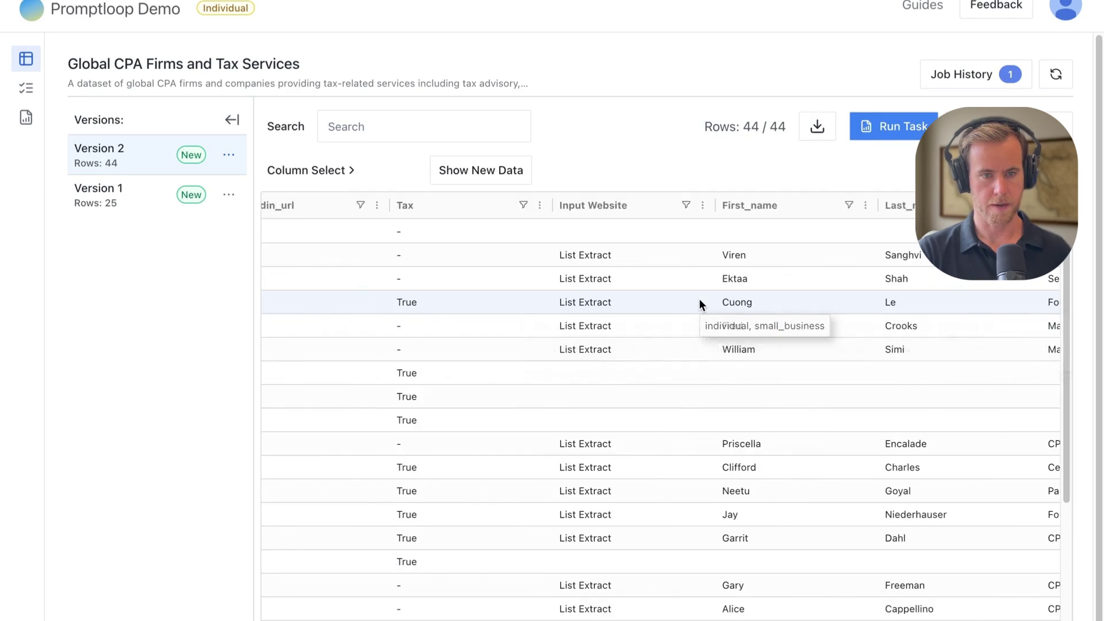
scroll(699, 299, right, 5)
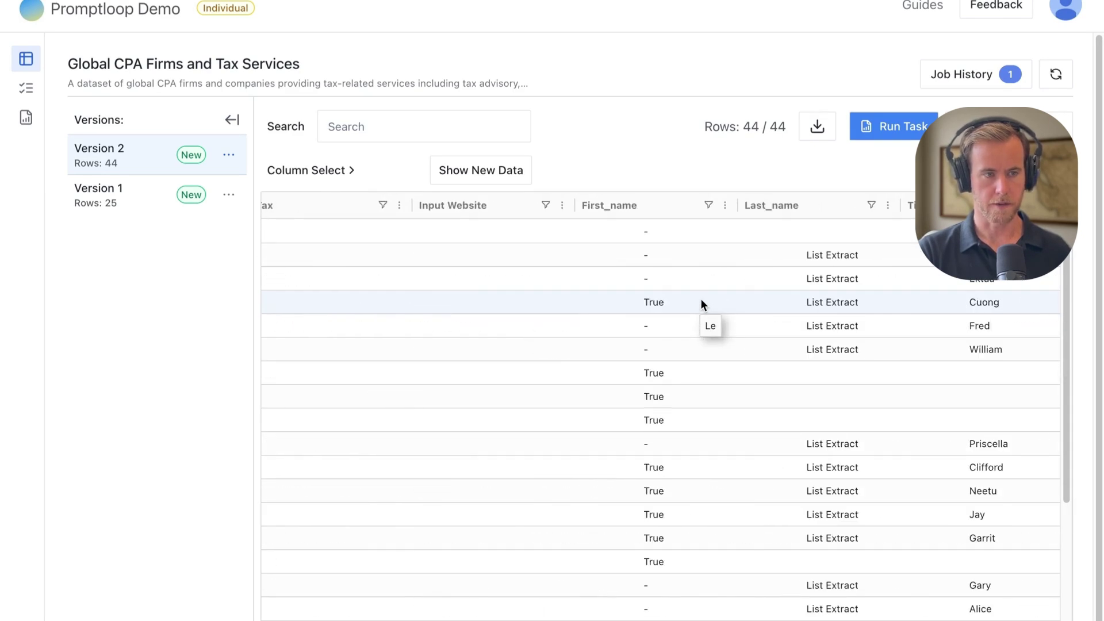
scroll(699, 299, left, 15)
scroll(699, 299, right, 15)
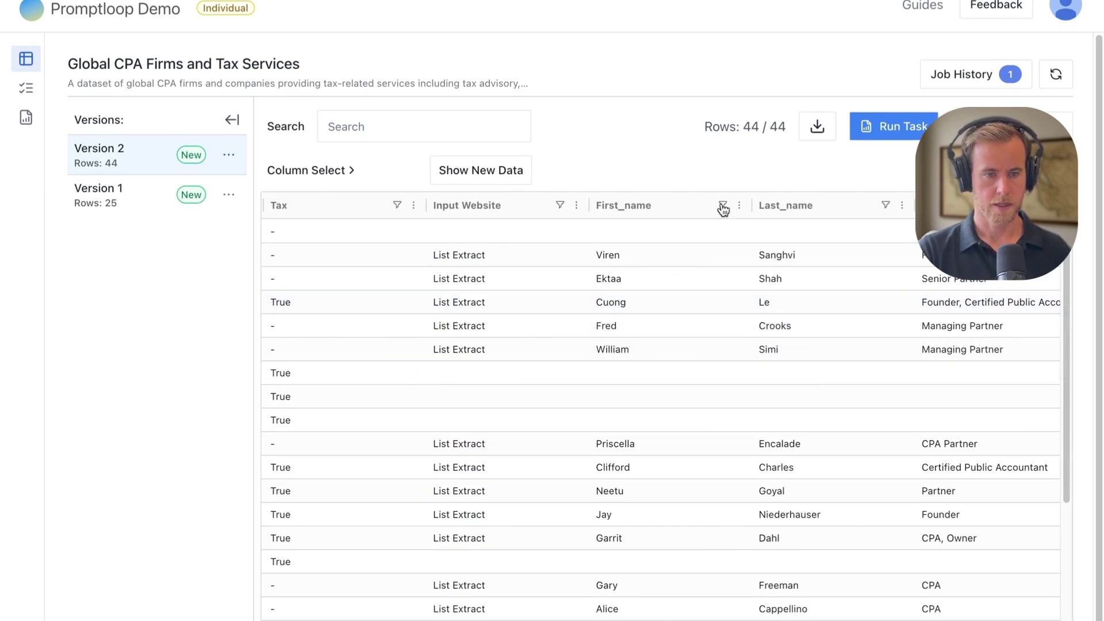
- Filter the First_name column to exclude blank entries
click(723, 207)
click(725, 274)
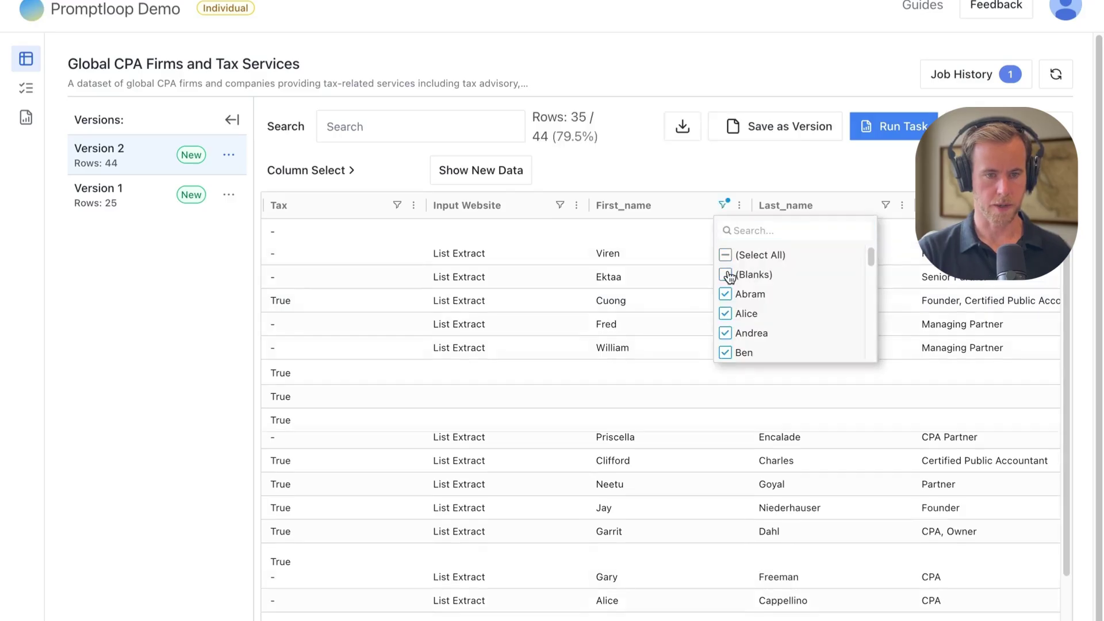
click(678, 167)
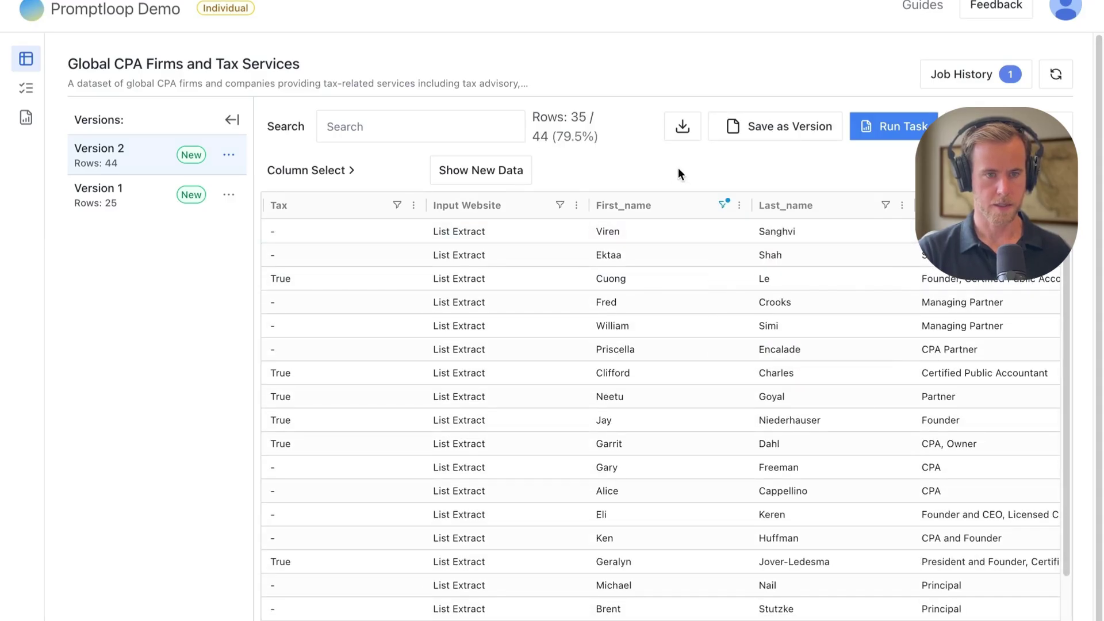
- Examine the filtered rows' partner names, titles and emails alongside the firm names and domains
scroll(682, 256, down, 6)
scroll(682, 257, up, 6)
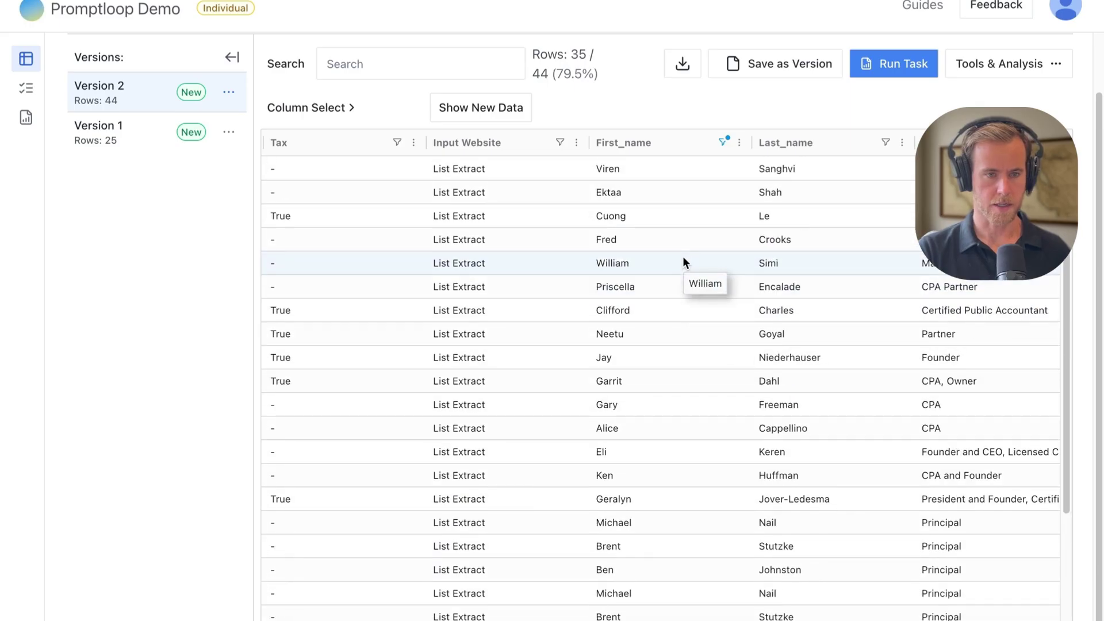
scroll(682, 256, down, 6)
scroll(682, 257, right, 3)
scroll(705, 253, up, 6)
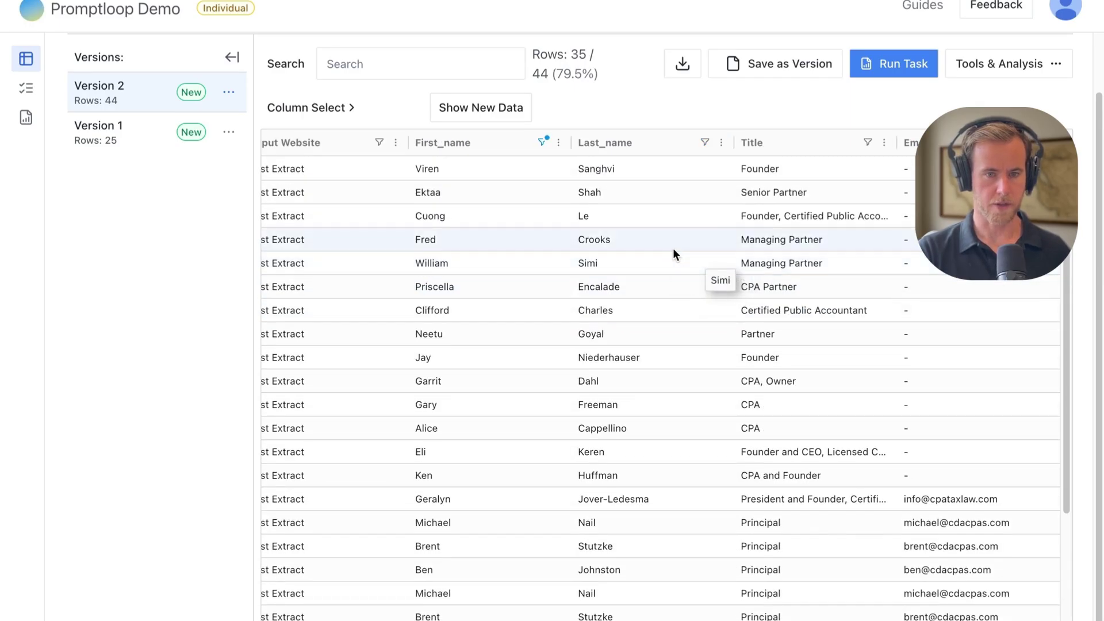
scroll(673, 249, left, 3)
scroll(674, 248, left, 10)
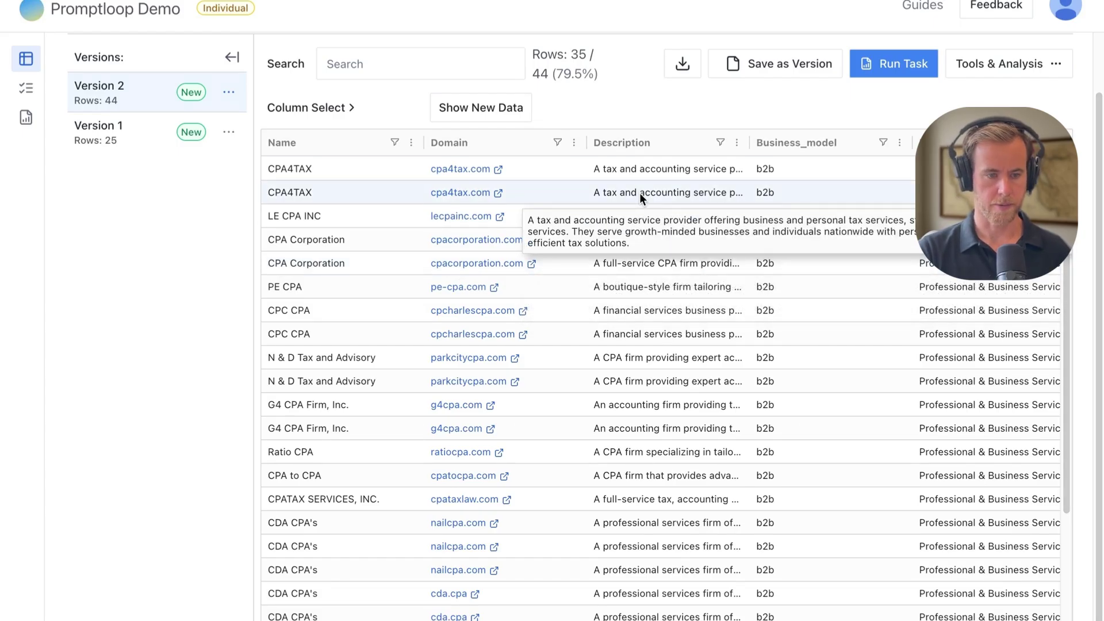
scroll(757, 222, right, 3)
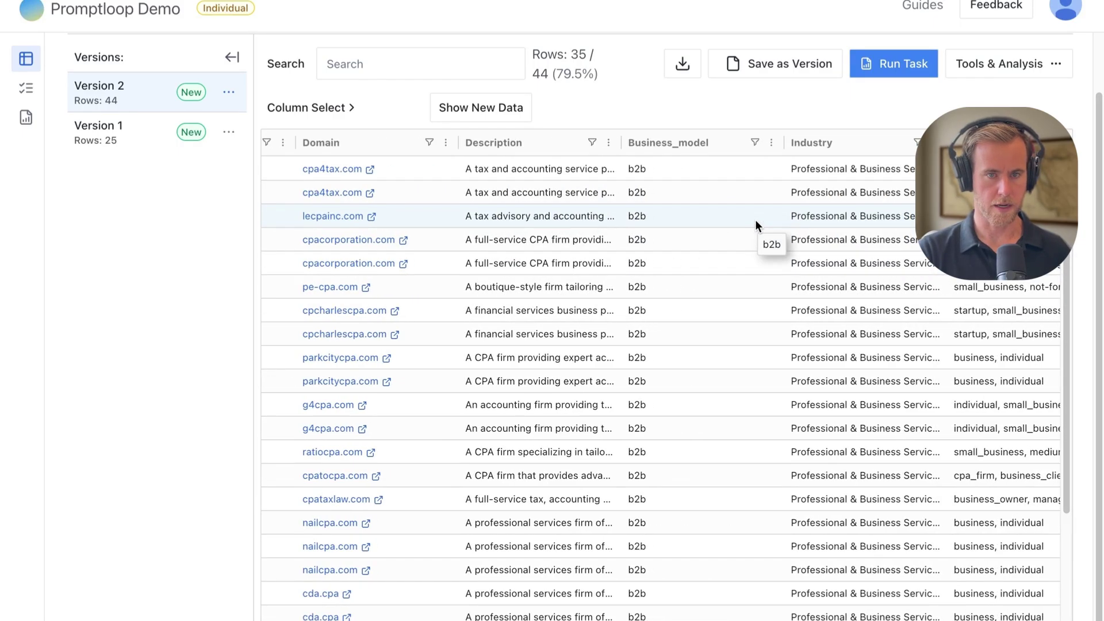
- View the CPA Partner Information job's results analysis and examine the tax answers, titles and emails in the filtered rows
scroll(757, 224, up, 2)
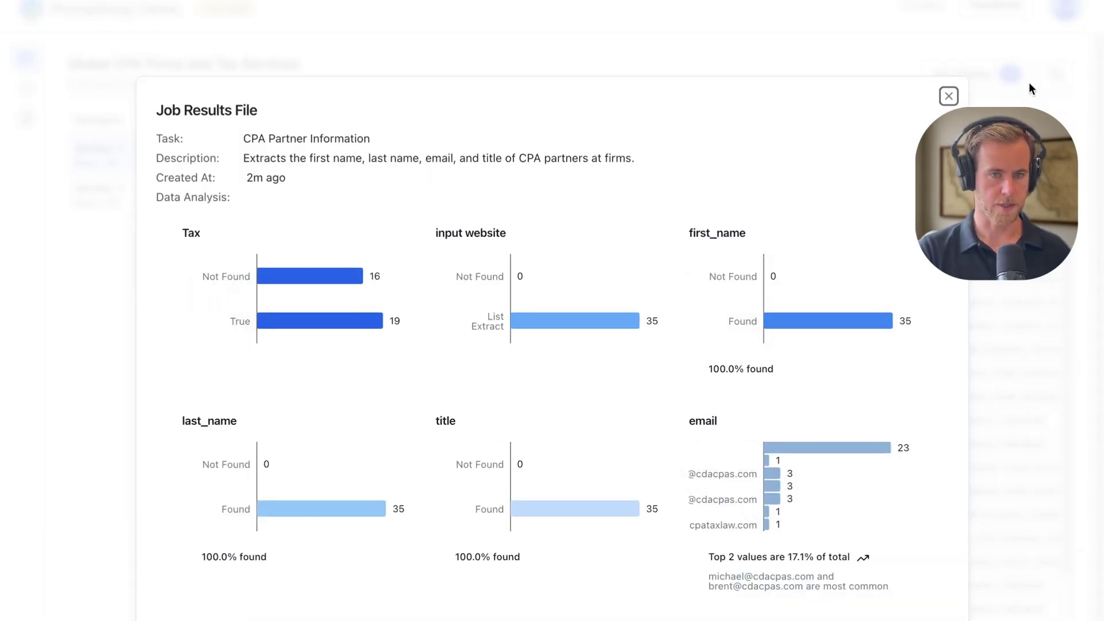
click(949, 98)
scroll(840, 320, right, 5)
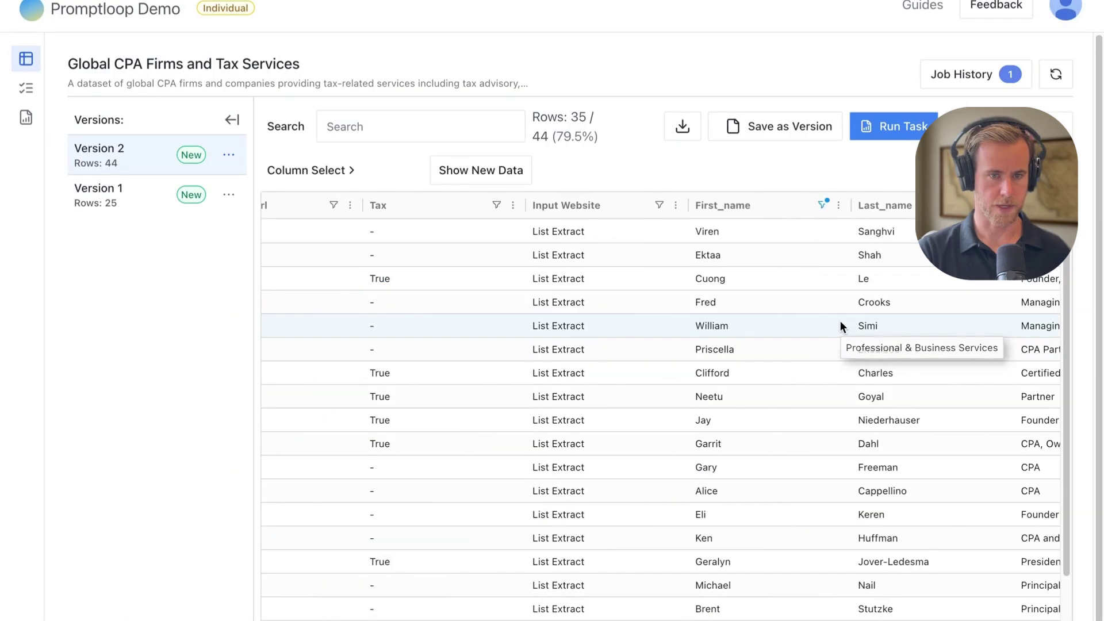
scroll(863, 312, down, 5)
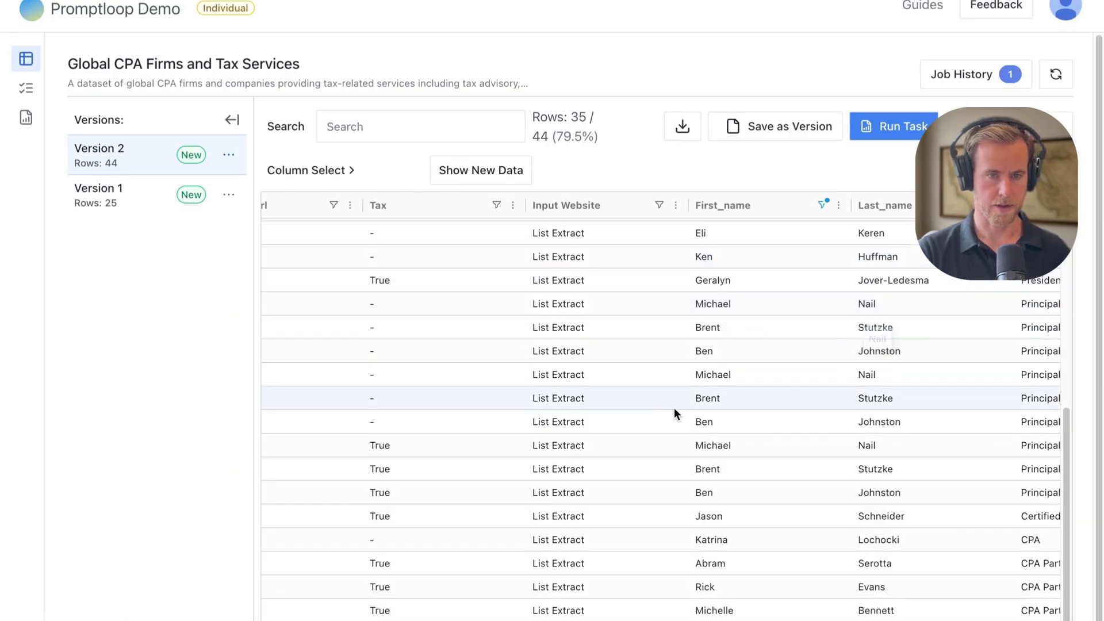
scroll(676, 410, left, 3)
scroll(685, 399, left, 5)
scroll(686, 397, right, 10)
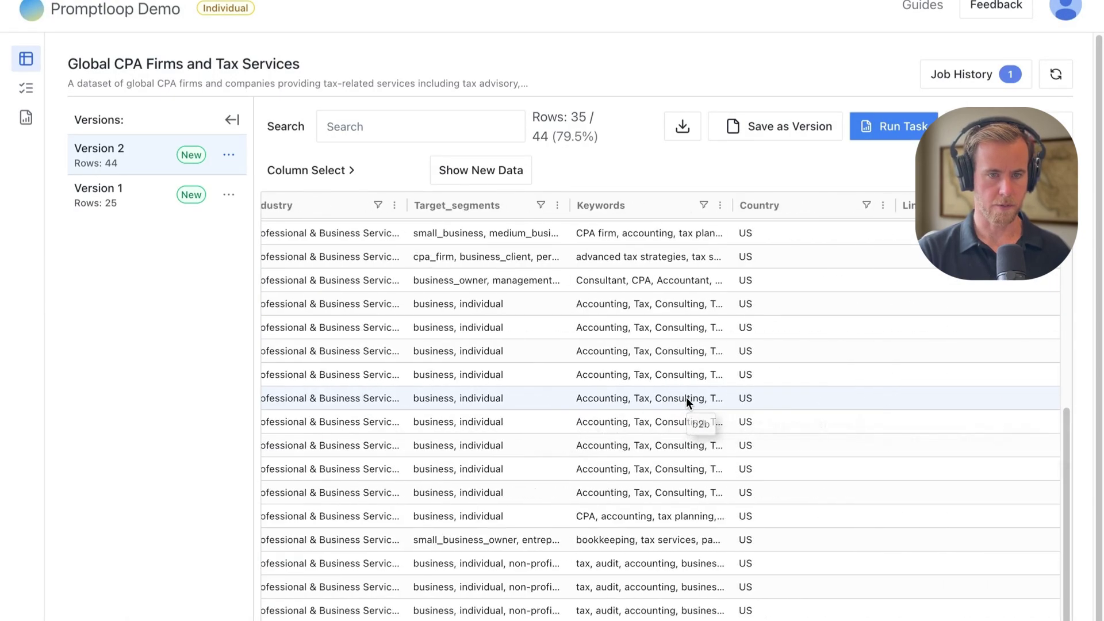
scroll(781, 323, right, 1)
scroll(782, 322, down, 2)
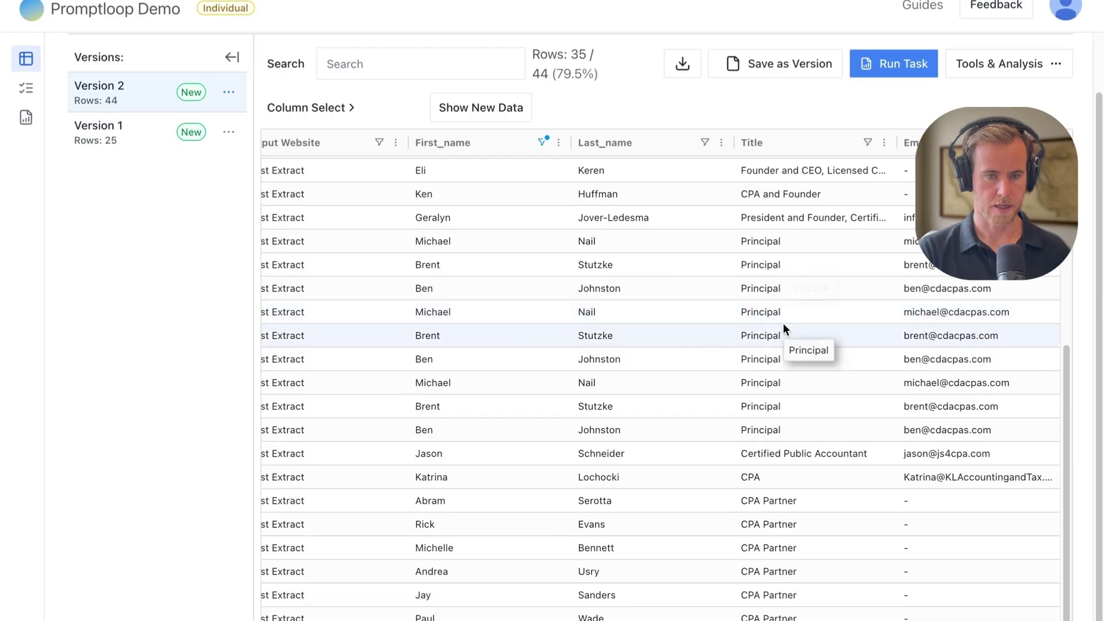
scroll(782, 323, up, 5)
scroll(998, 98, up, 1)
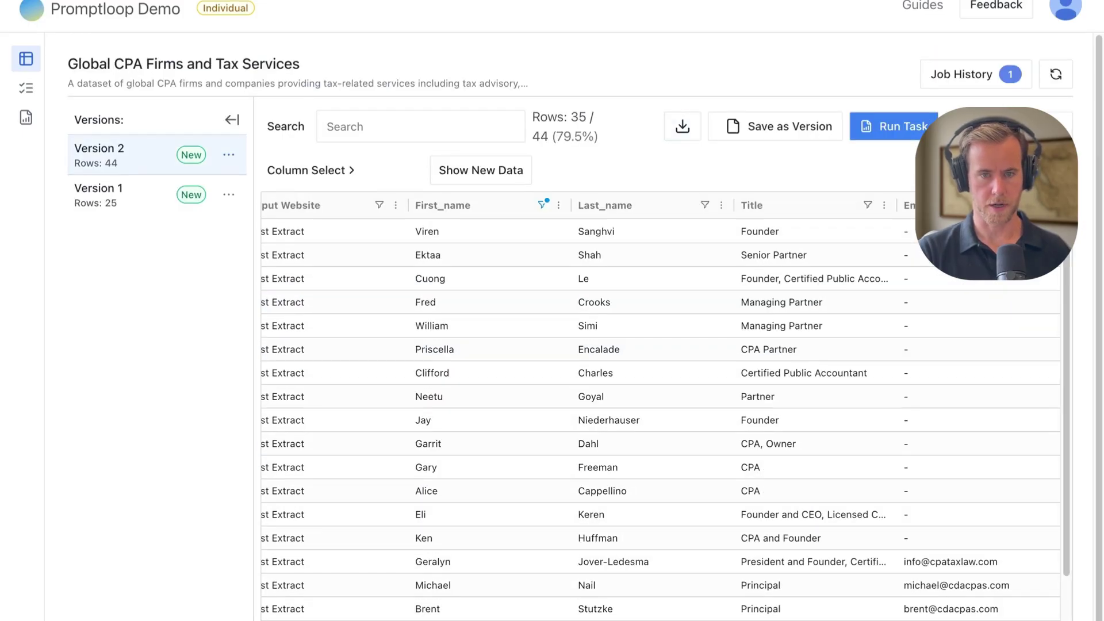
- Filter the Email column to exclude Not Found entries and view the firms that remain
click(1030, 206)
click(920, 294)
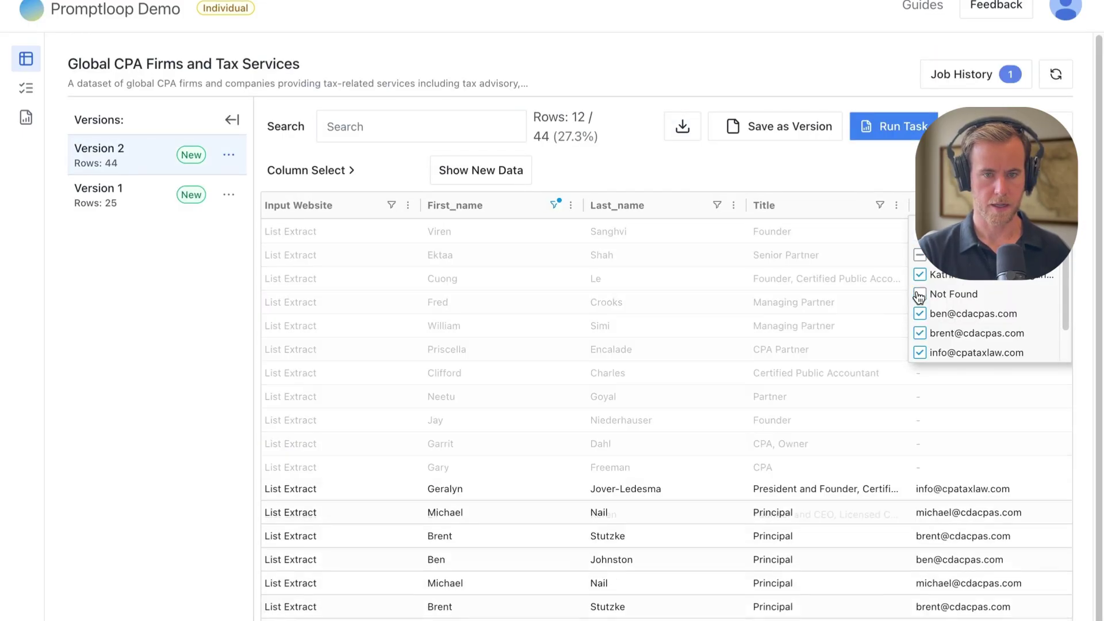
click(921, 283)
click(920, 294)
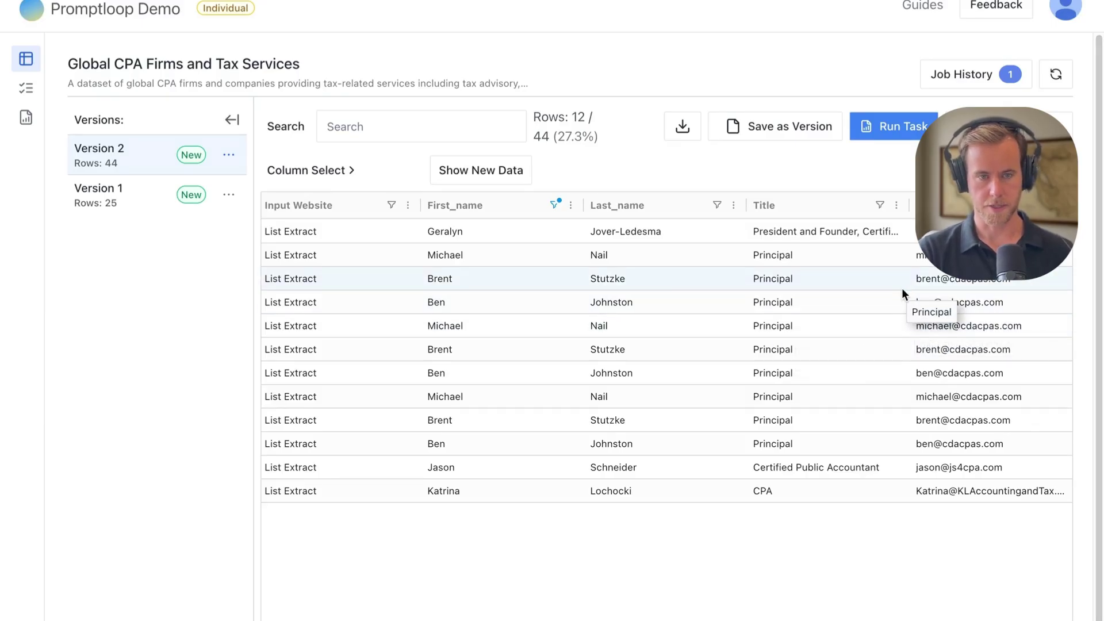
scroll(901, 288, left, 10)
scroll(902, 295, left, 5)
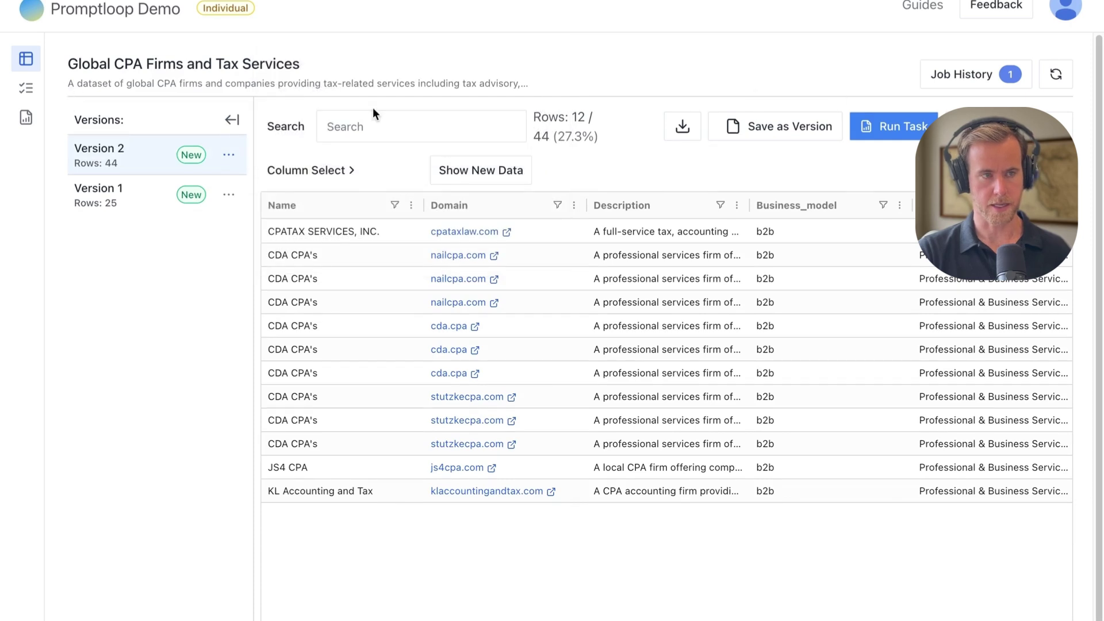
- Return to the datasets list and reopen the Global CPA Firms and Tax Services dataset
click(26, 58)
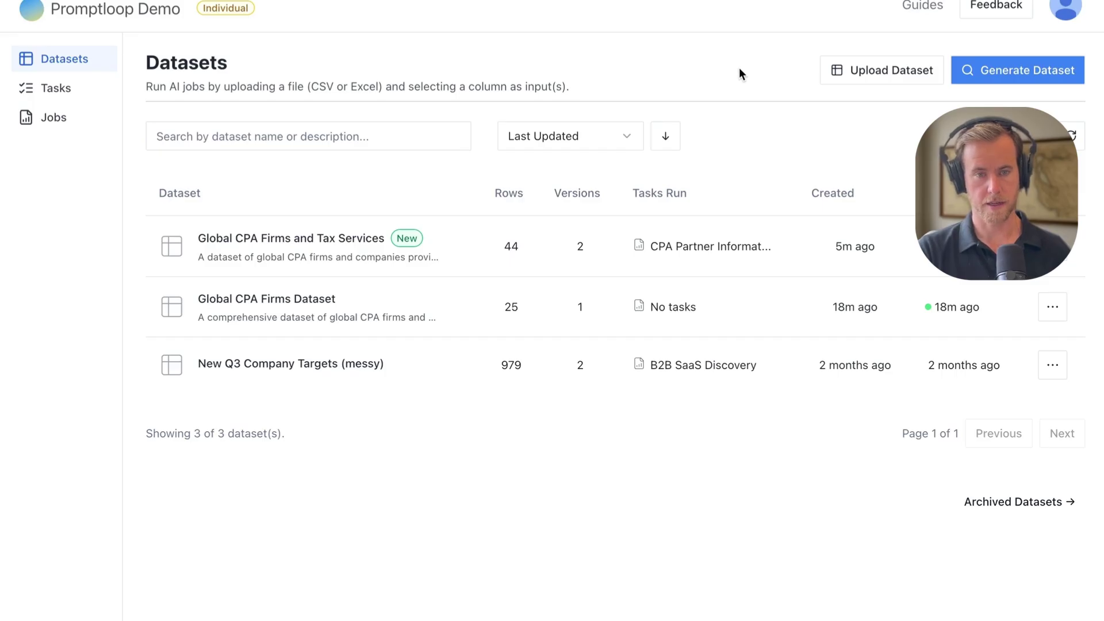
click(804, 257)
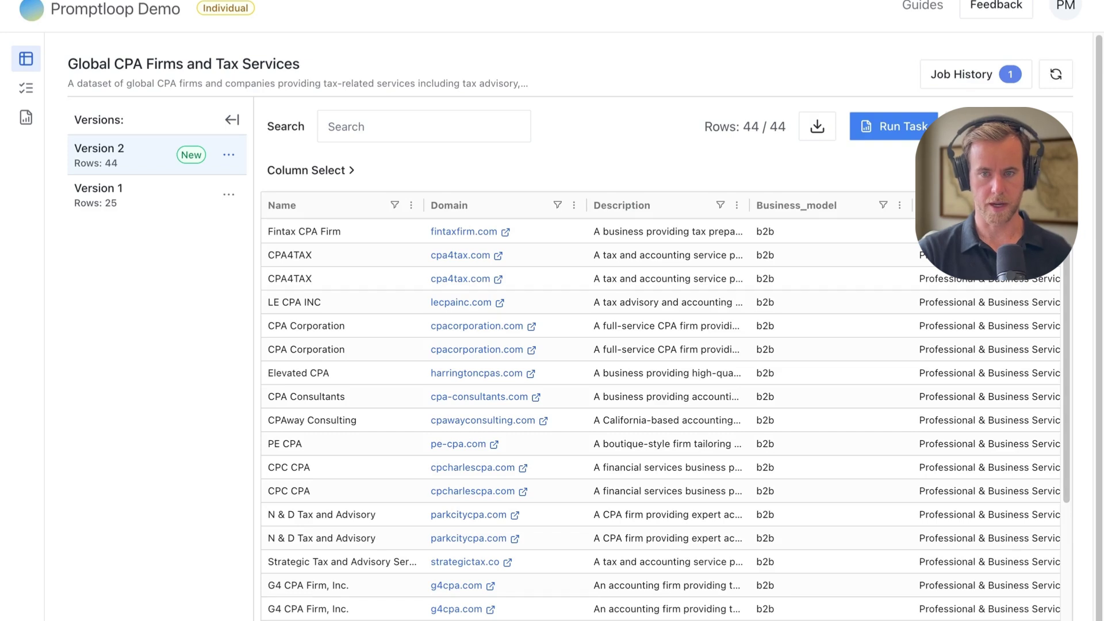